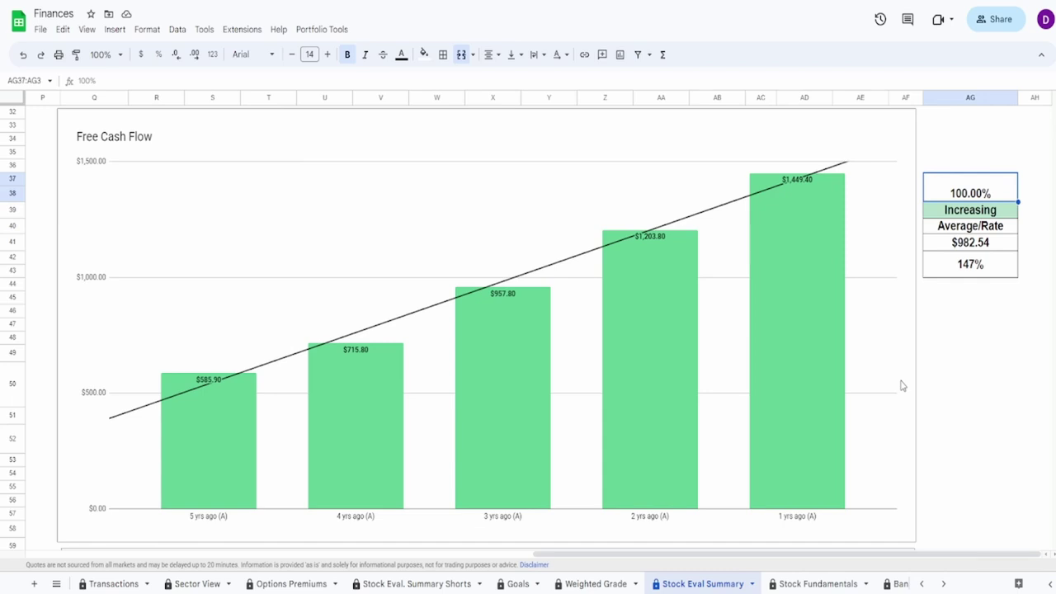
Examine the Revenue chart across the five past years along with its growth rate and percentage score.
{"action": "scroll", "coordinate": [902, 383], "scroll_direction": "down", "scroll_amount": 5}
{"action": "left_click", "coordinate": [809, 388]}
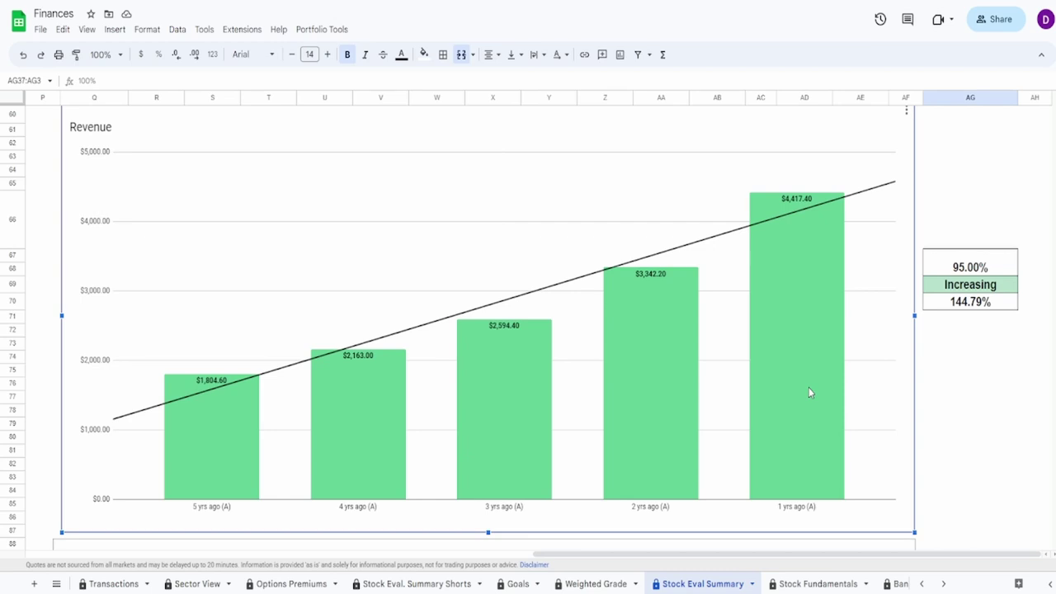
{"action": "mouse_move", "coordinate": [221, 435]}
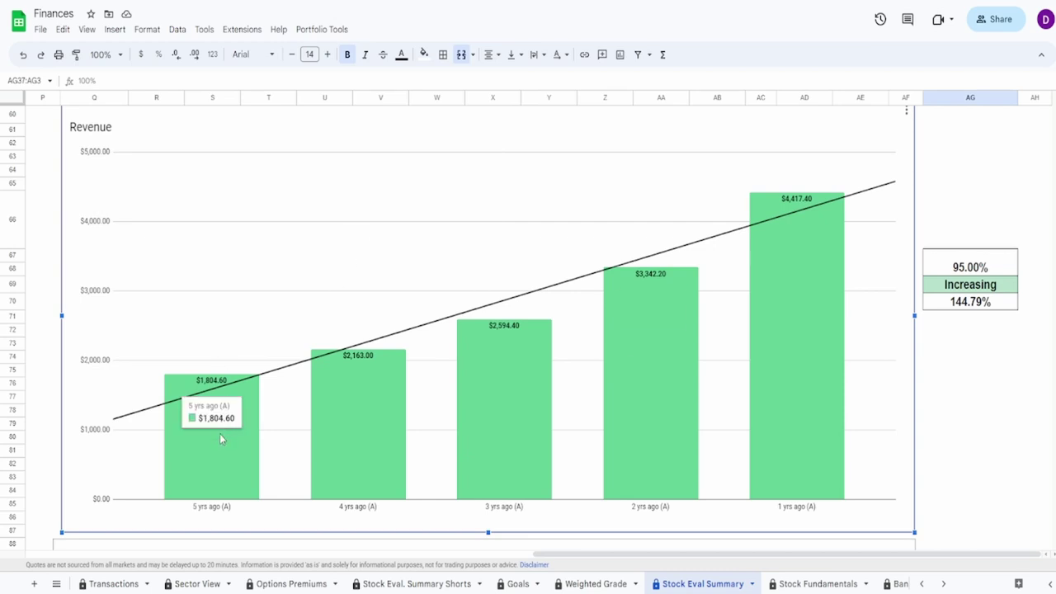
{"action": "mouse_move", "coordinate": [761, 336]}
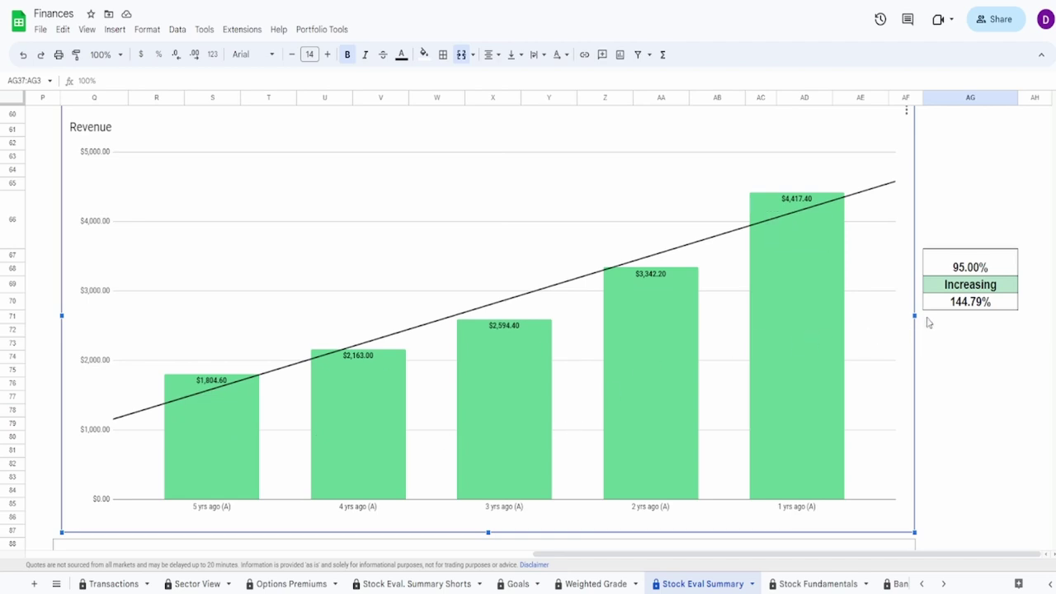
{"action": "left_click", "coordinate": [948, 303]}
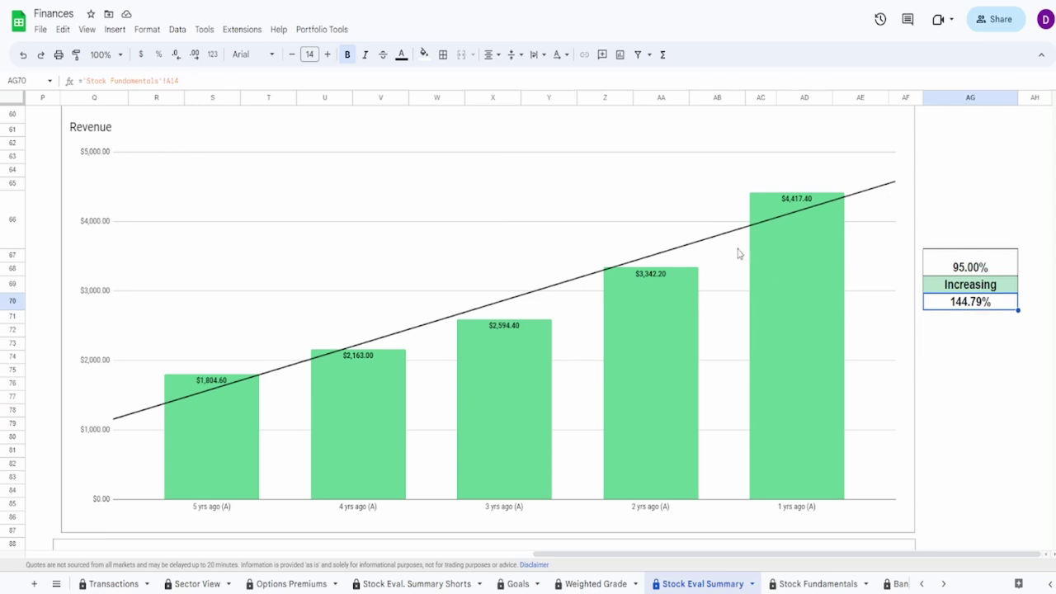
{"action": "left_click", "coordinate": [949, 266]}
{"action": "left_click", "coordinate": [647, 409]}
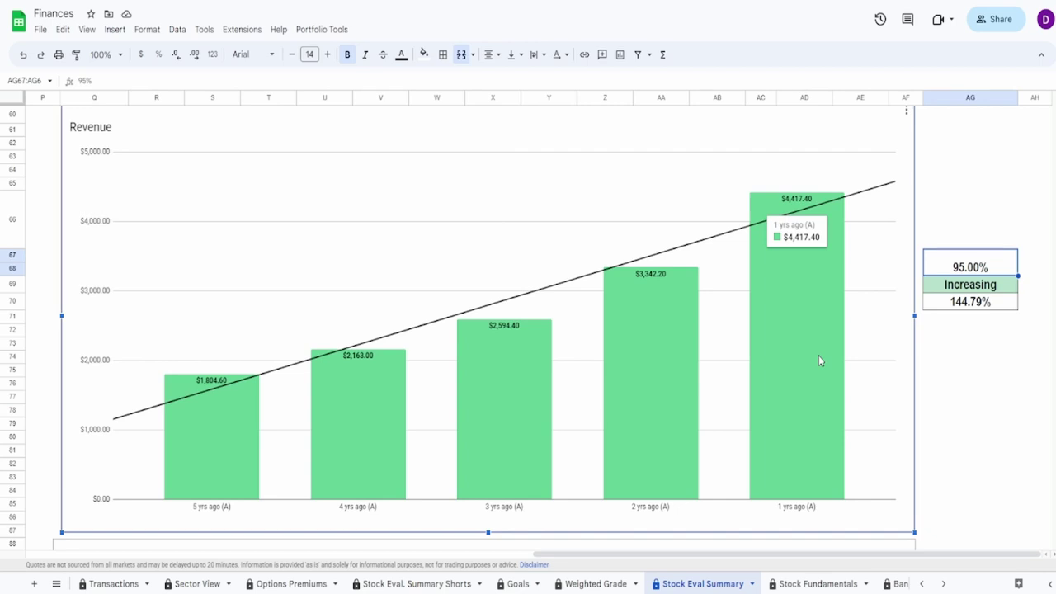
Examine the yearly trend in the Total Assets-Total Liabilities chart.
{"action": "scroll", "coordinate": [797, 363], "scroll_direction": "down", "scroll_amount": 5}
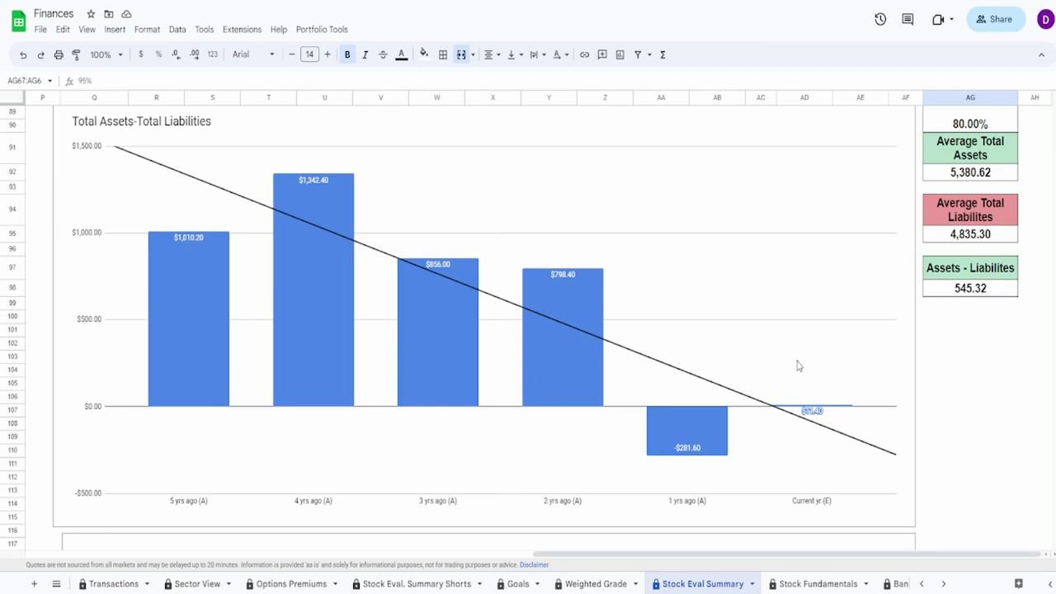
{"action": "left_click", "coordinate": [756, 301]}
{"action": "mouse_move", "coordinate": [692, 437]}
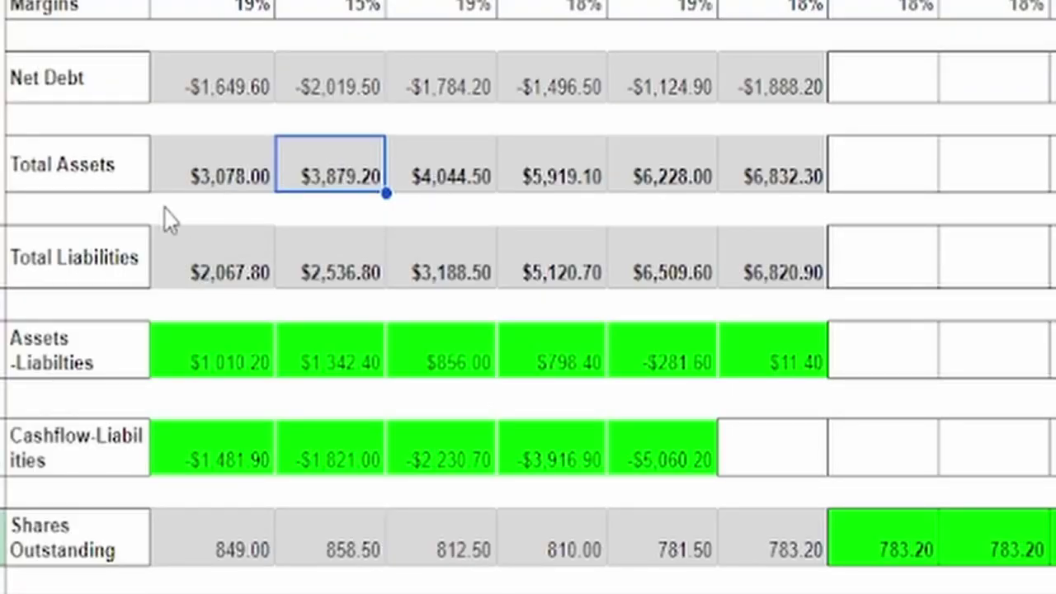
Compare the yearly Total Assets and Total Liabilities figures in the stock fundamentals table.
{"action": "left_click_drag", "start_coordinate": [195, 176], "coordinate": [757, 183]}
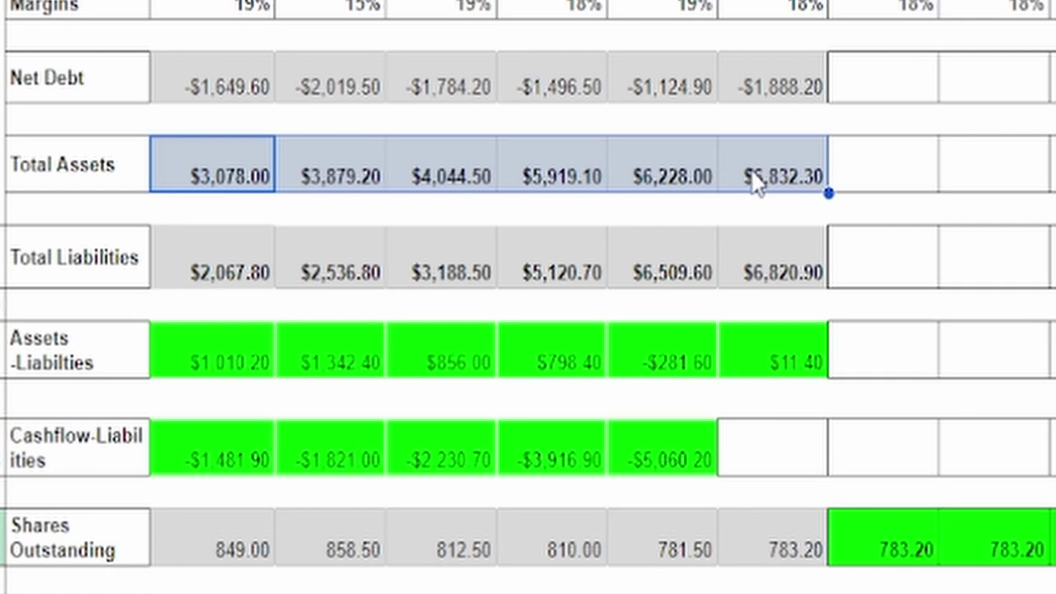
{"action": "left_click", "coordinate": [684, 279]}
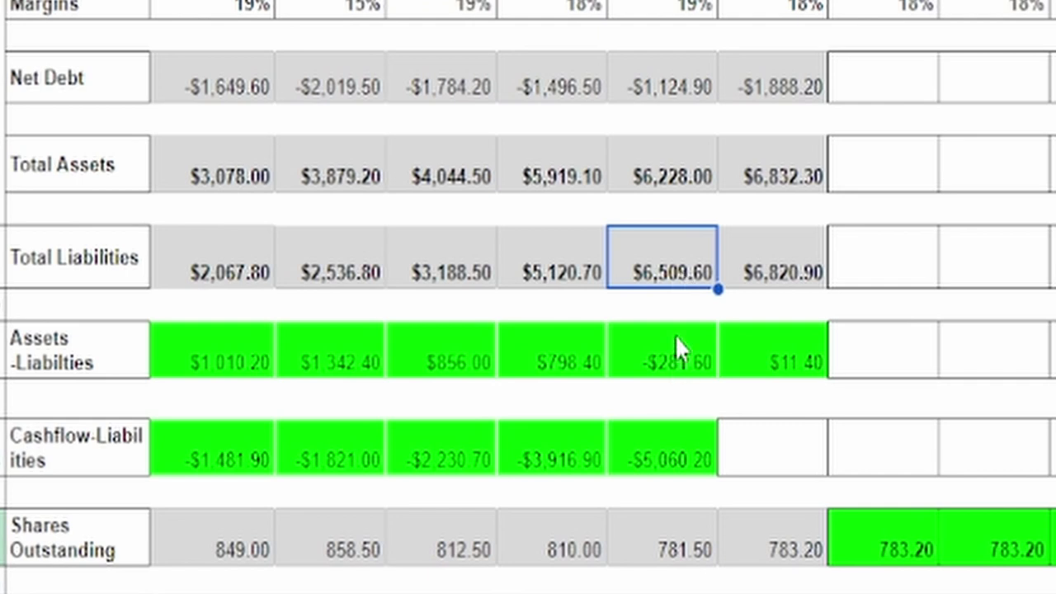
{"action": "left_click", "coordinate": [449, 275]}
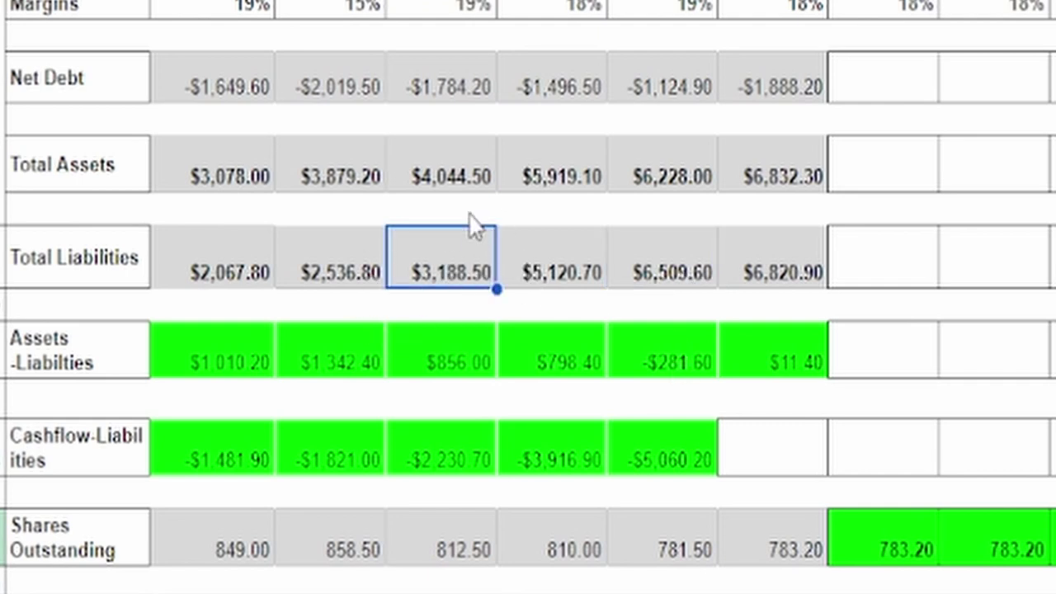
{"action": "left_click", "coordinate": [566, 282]}
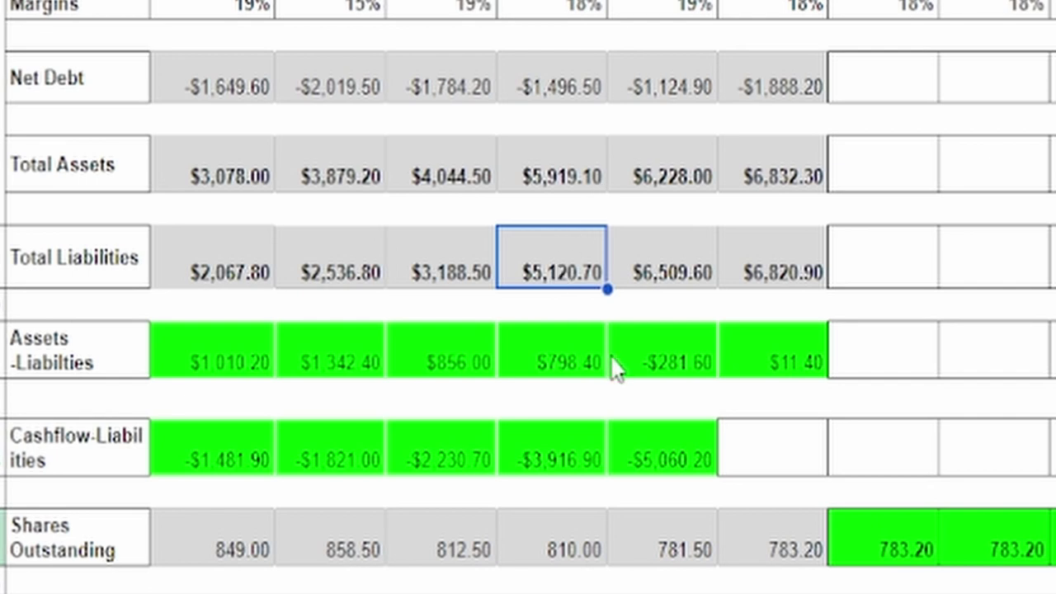
{"action": "left_click", "coordinate": [459, 193]}
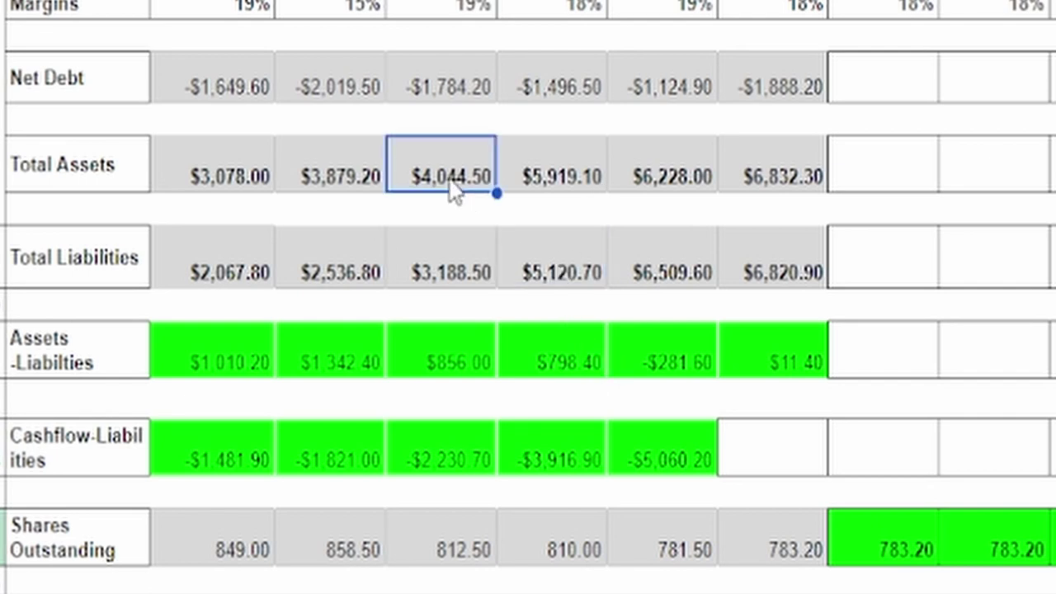
{"action": "left_click", "coordinate": [549, 183]}
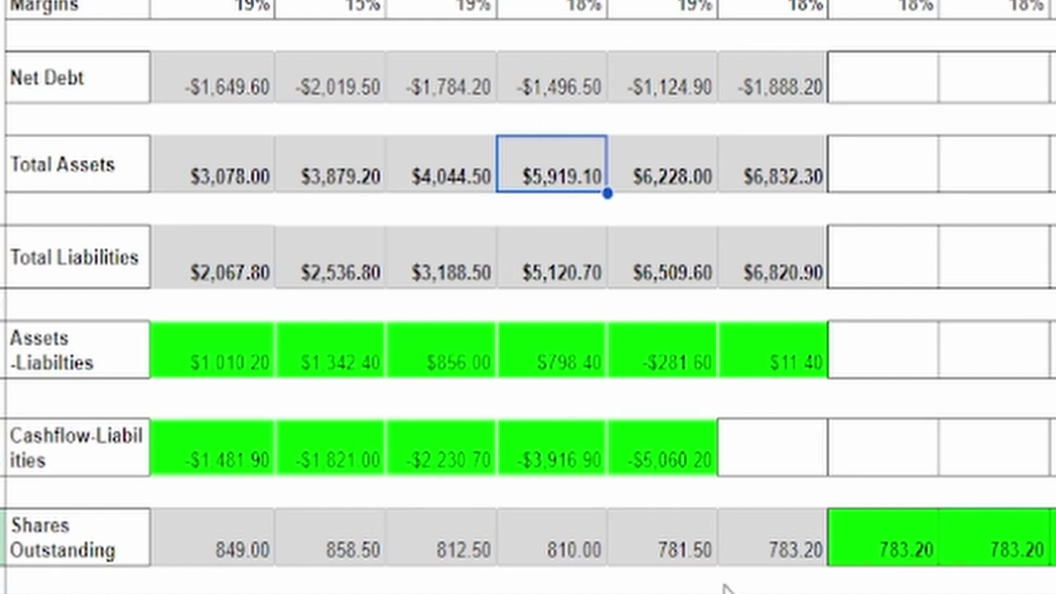
{"action": "left_click", "coordinate": [567, 280]}
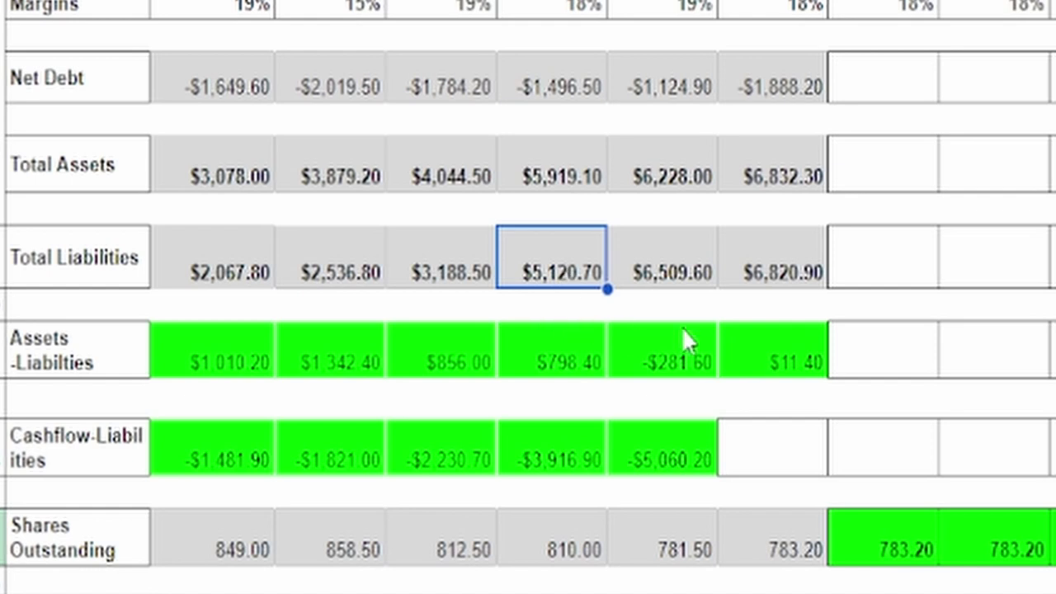
{"action": "left_click", "coordinate": [695, 277]}
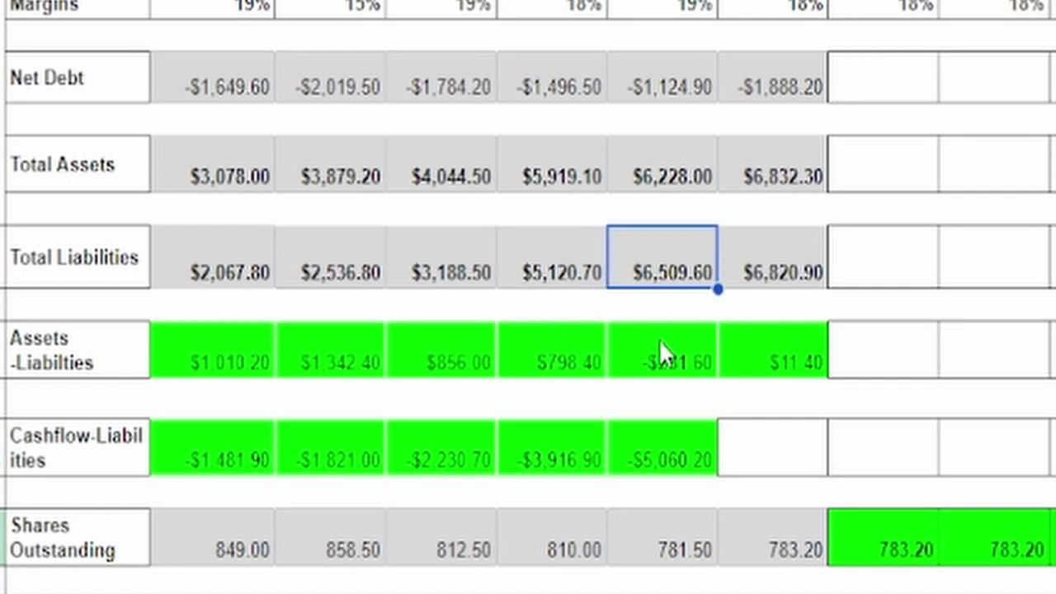
{"action": "left_click", "coordinate": [554, 185]}
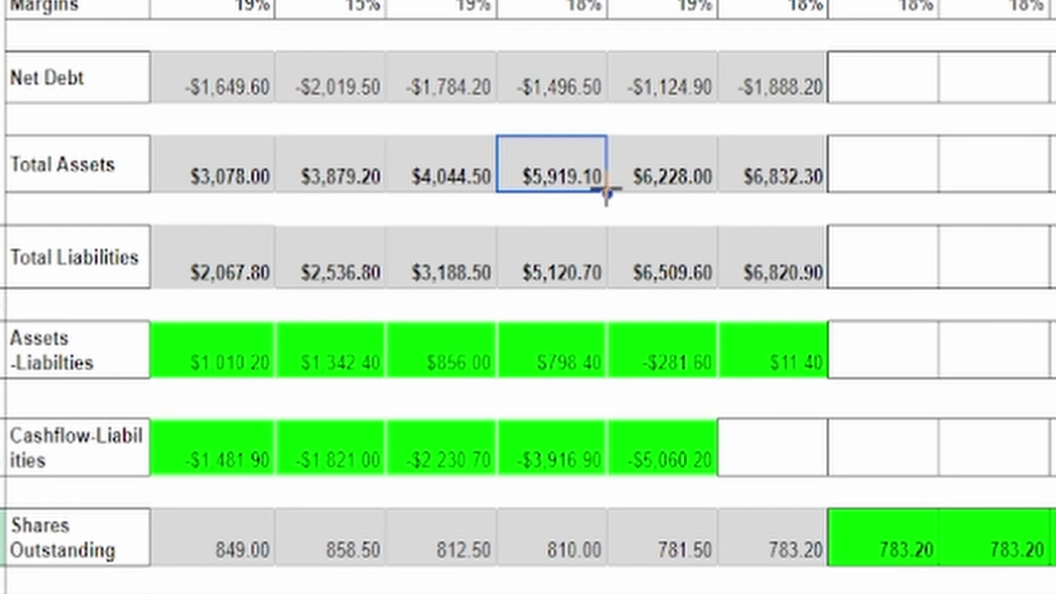
{"action": "key", "text": "Right"}
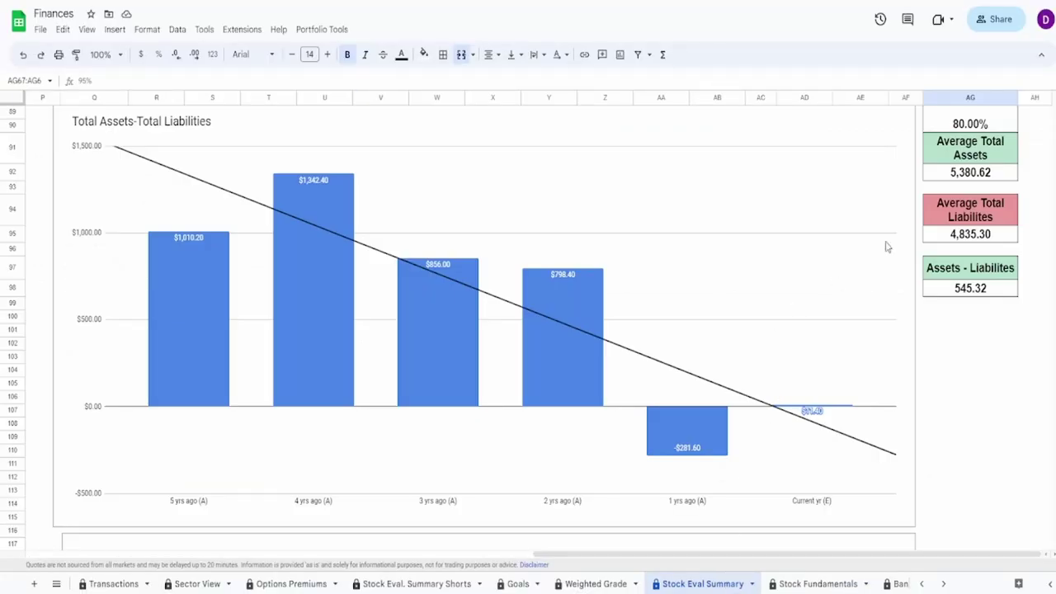
Inspect the average total assets, average total liabilities and their difference beside the Total Assets-Total Liabilities chart.
{"action": "left_click", "coordinate": [969, 175]}
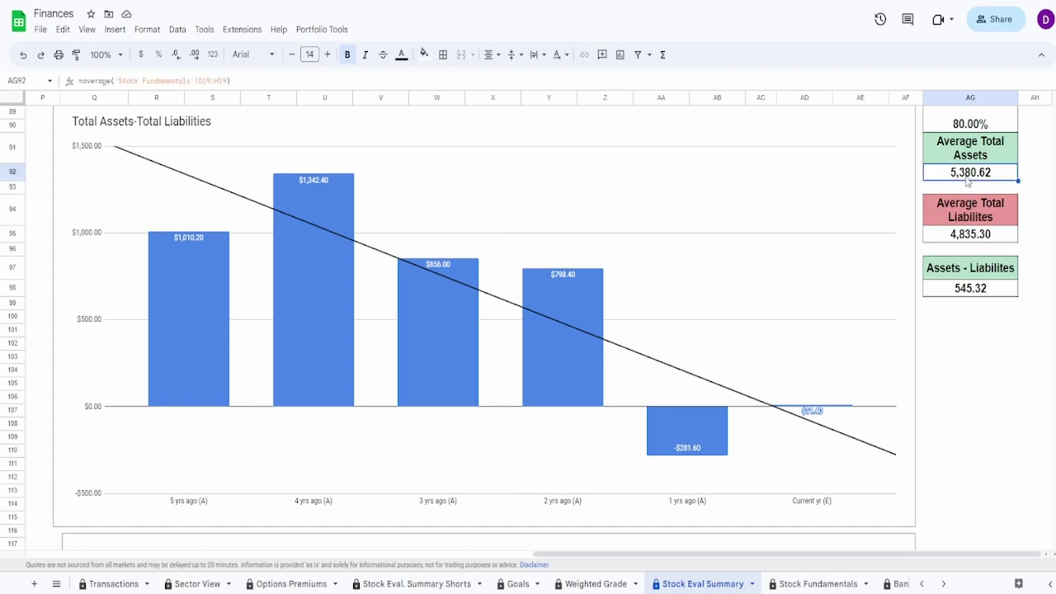
{"action": "left_click", "coordinate": [954, 236]}
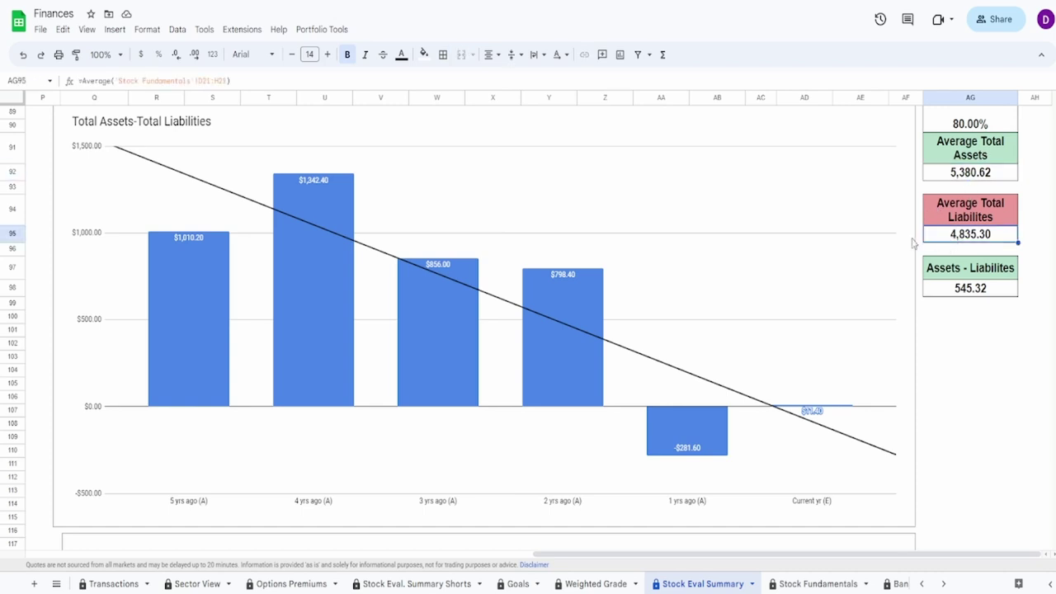
{"action": "left_click", "coordinate": [966, 287]}
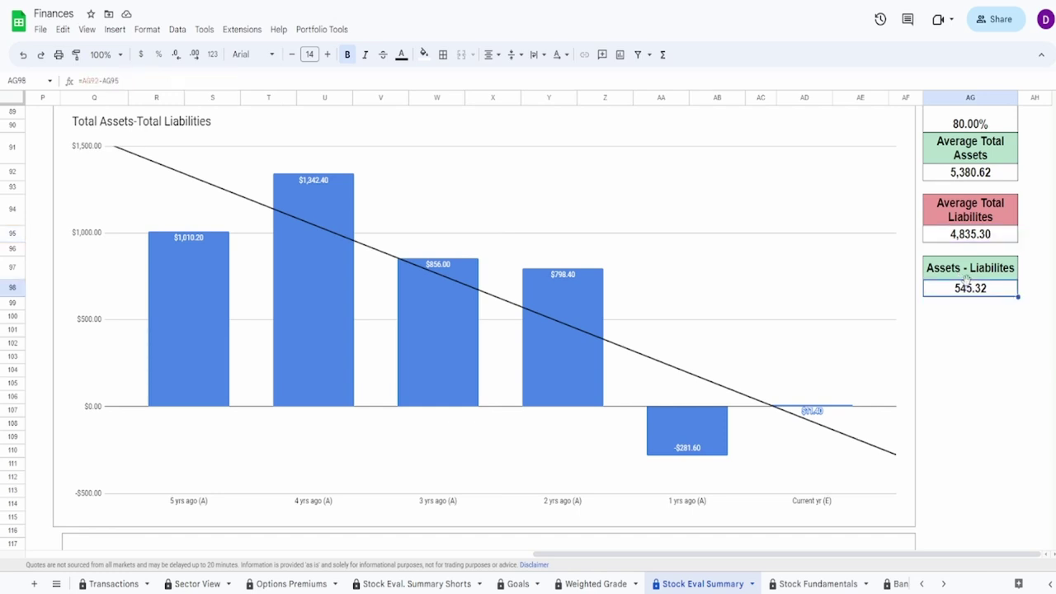
Set the percentage score above Average Total Assets to 10%.
{"action": "left_click", "coordinate": [968, 125]}
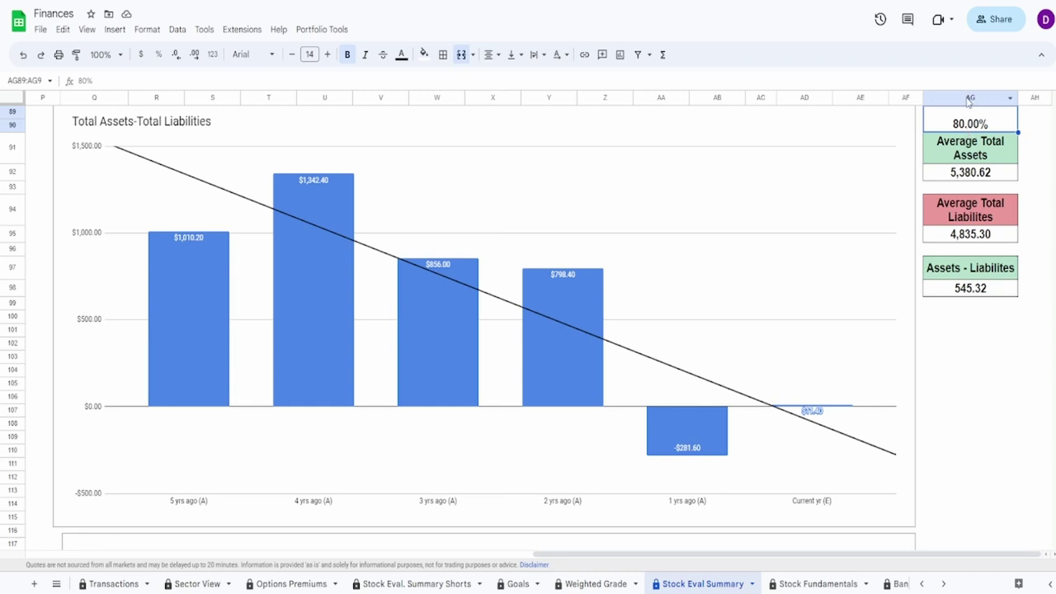
{"action": "key", "text": "Delete"}
{"action": "type", "text": "19"}
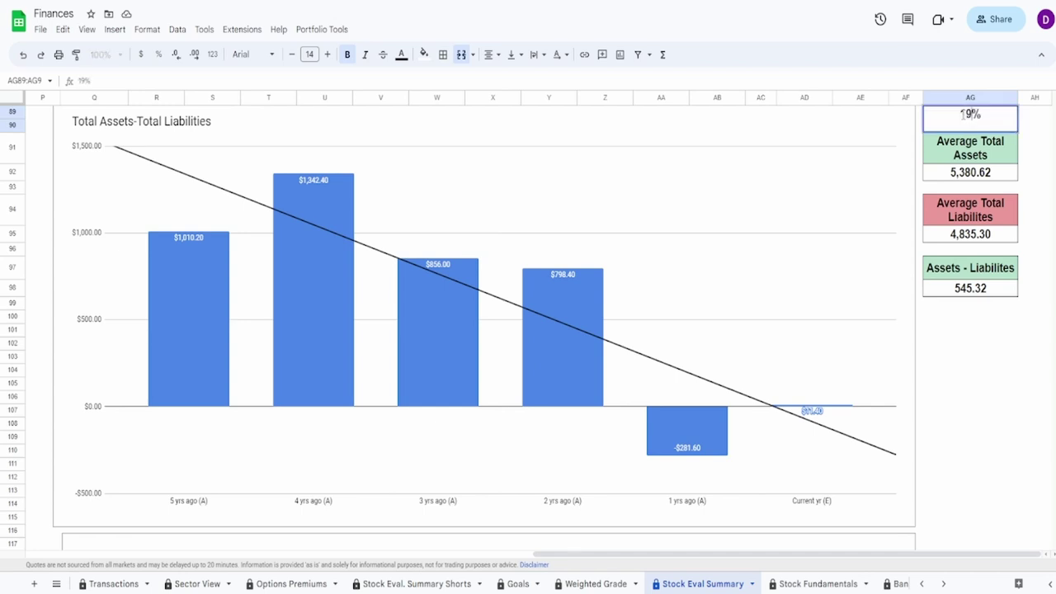
{"action": "key", "text": "BackSpace"}
{"action": "type", "text": "0"}
{"action": "key", "text": "Return"}
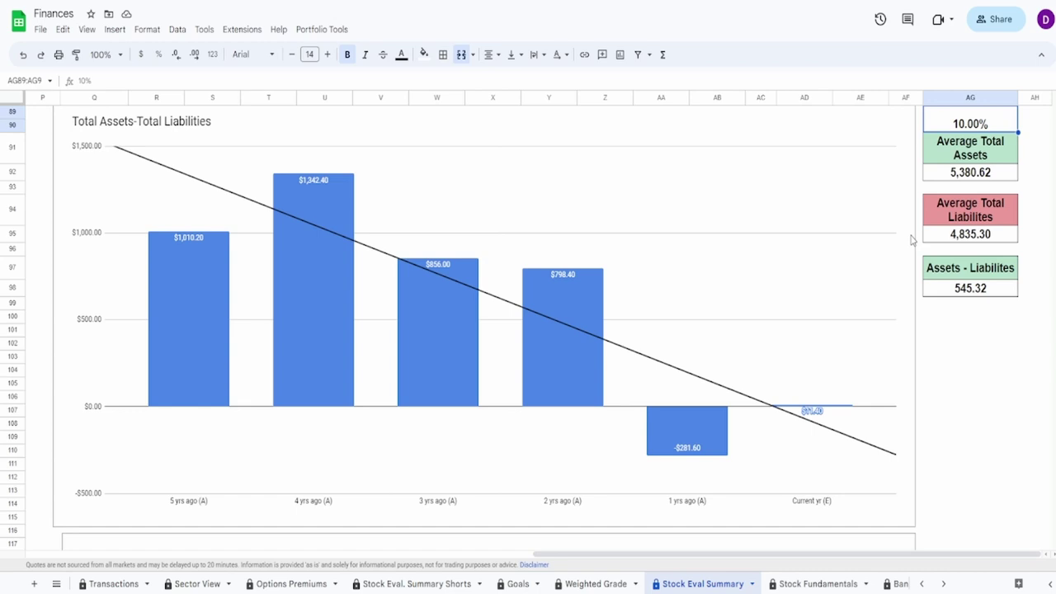
Examine the Cashflow-Total Liabilities chart and its average cash flow minus average total liabilities.
{"action": "scroll", "coordinate": [862, 263], "scroll_direction": "down", "scroll_amount": 5}
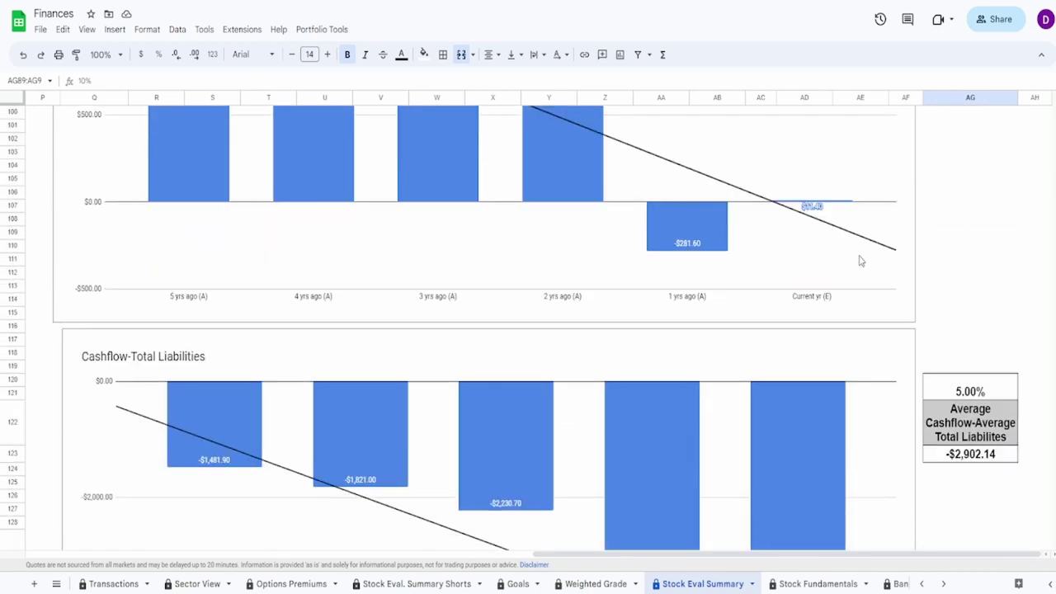
{"action": "scroll", "coordinate": [861, 262], "scroll_direction": "down", "scroll_amount": 2}
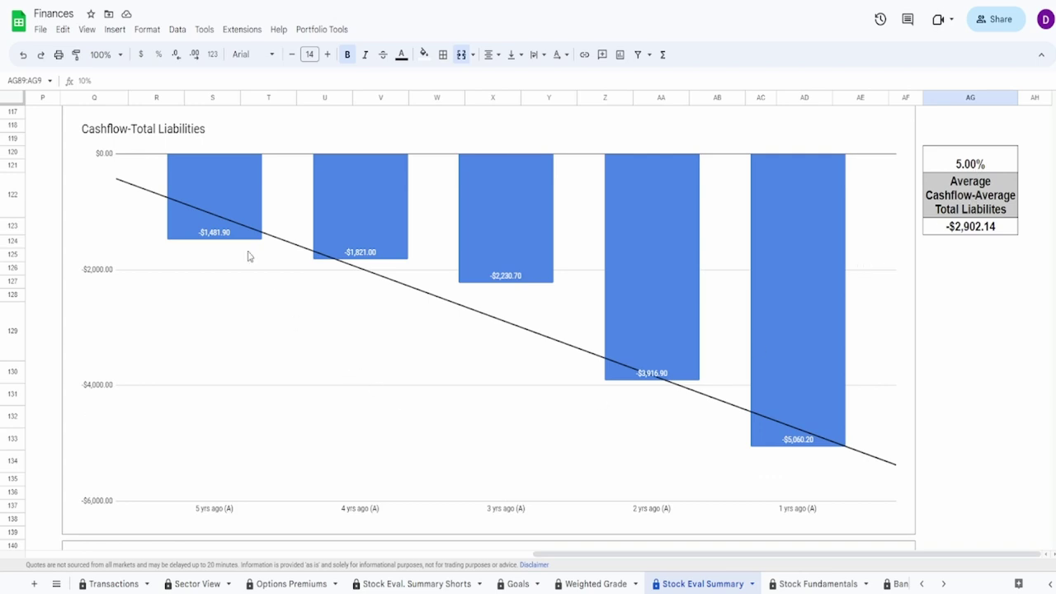
{"action": "left_click", "coordinate": [223, 206]}
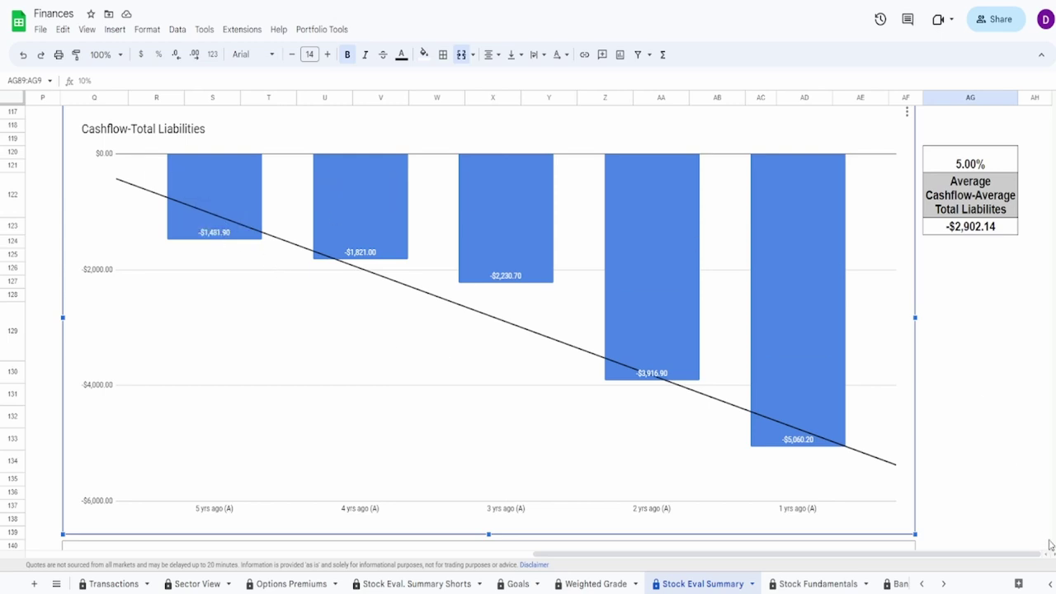
{"action": "mouse_move", "coordinate": [802, 372]}
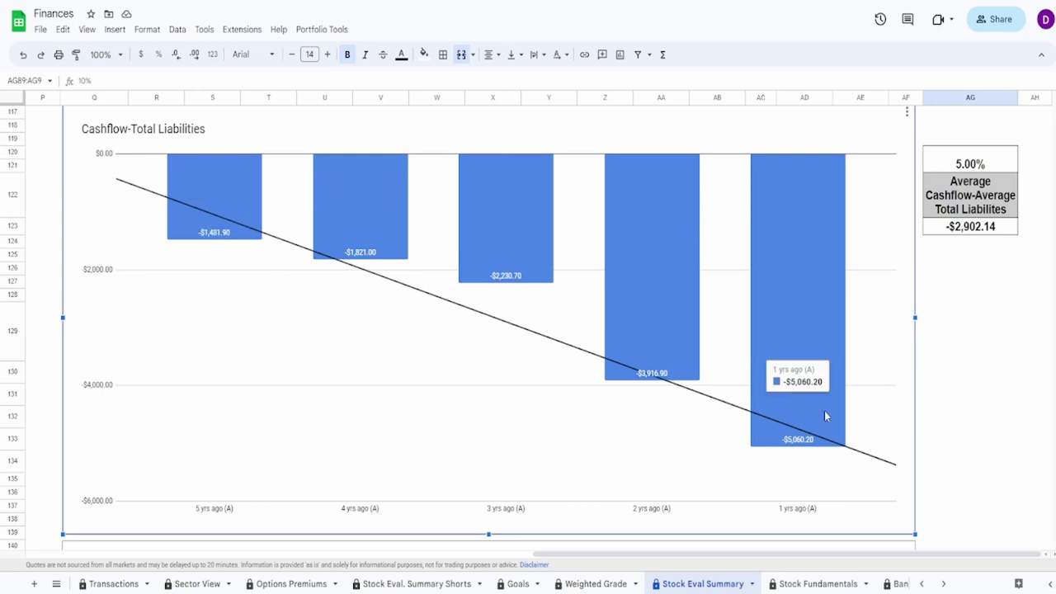
{"action": "left_click", "coordinate": [962, 229]}
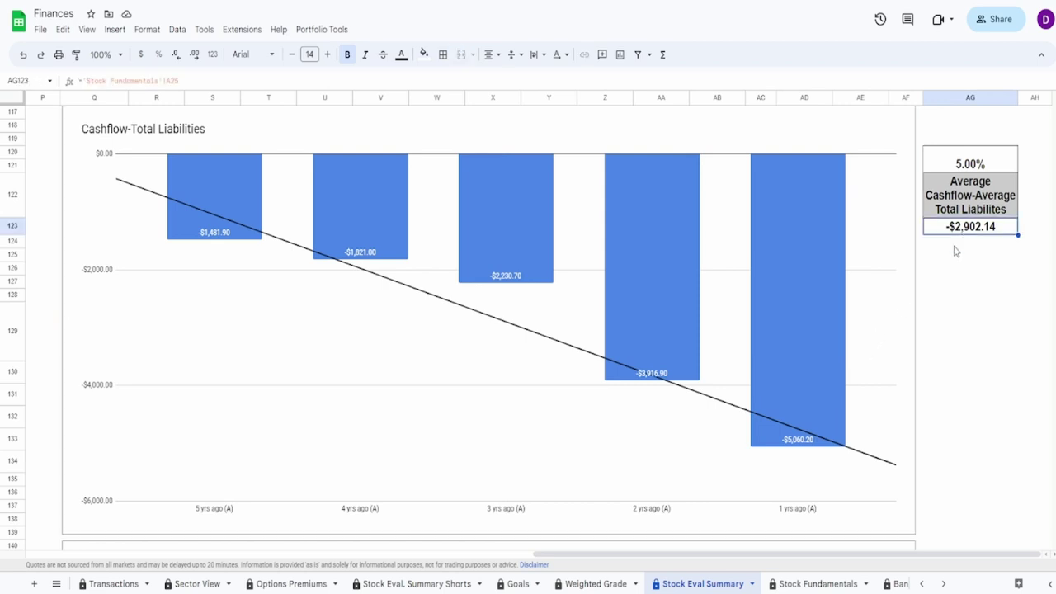
Set the percentage score beside the Cashflow-Total Liabilities chart to 0%.
{"action": "left_click", "coordinate": [980, 167]}
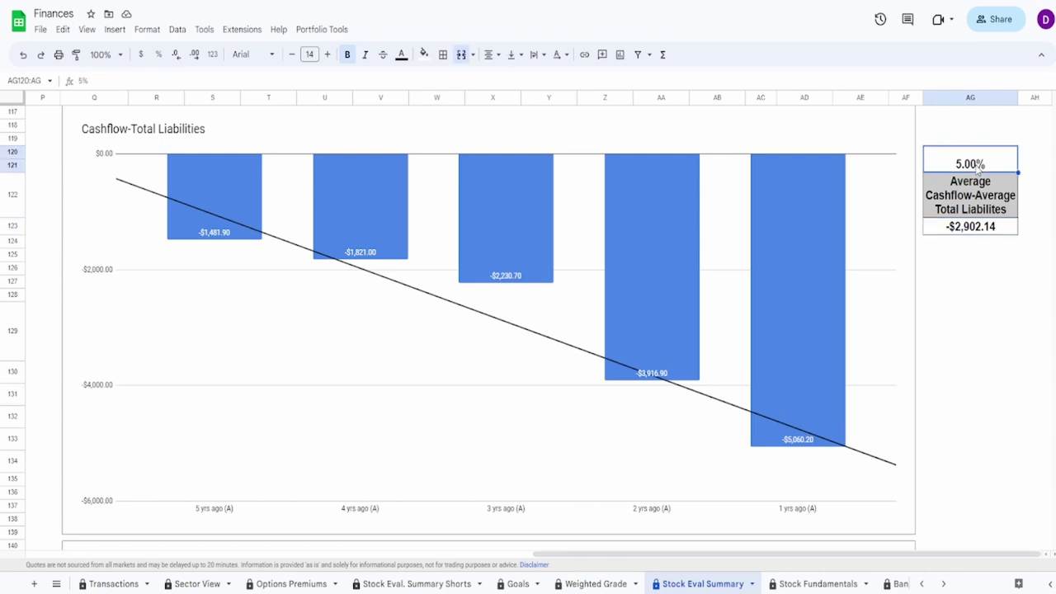
{"action": "type", "text": "0"}
{"action": "key", "text": "Return"}
Examine the Shares Outstanding chart and its five-year percentage change.
{"action": "scroll", "coordinate": [981, 473], "scroll_direction": "down", "scroll_amount": 5}
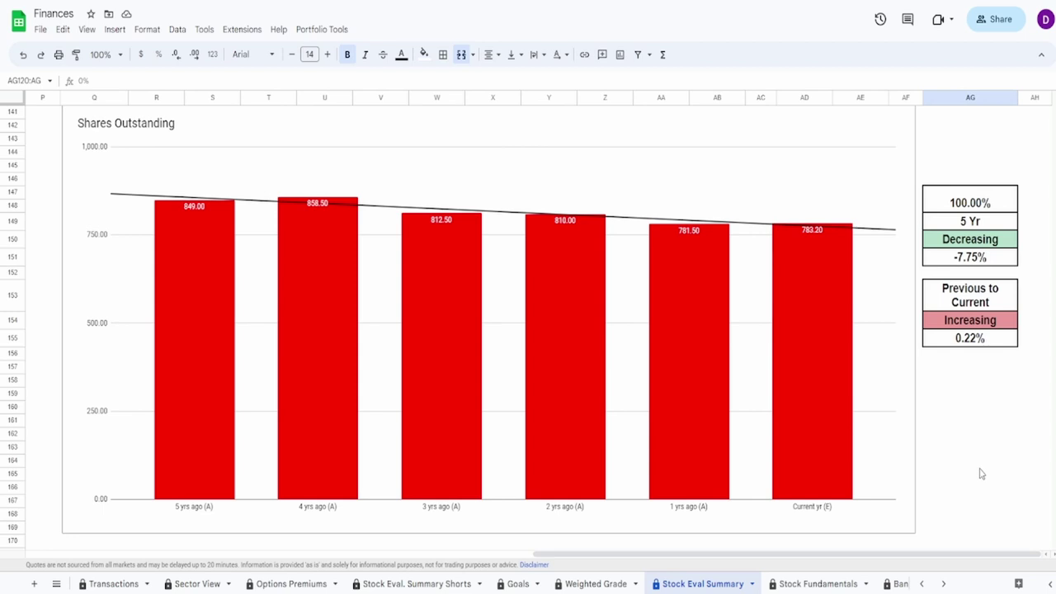
{"action": "left_click", "coordinate": [183, 293]}
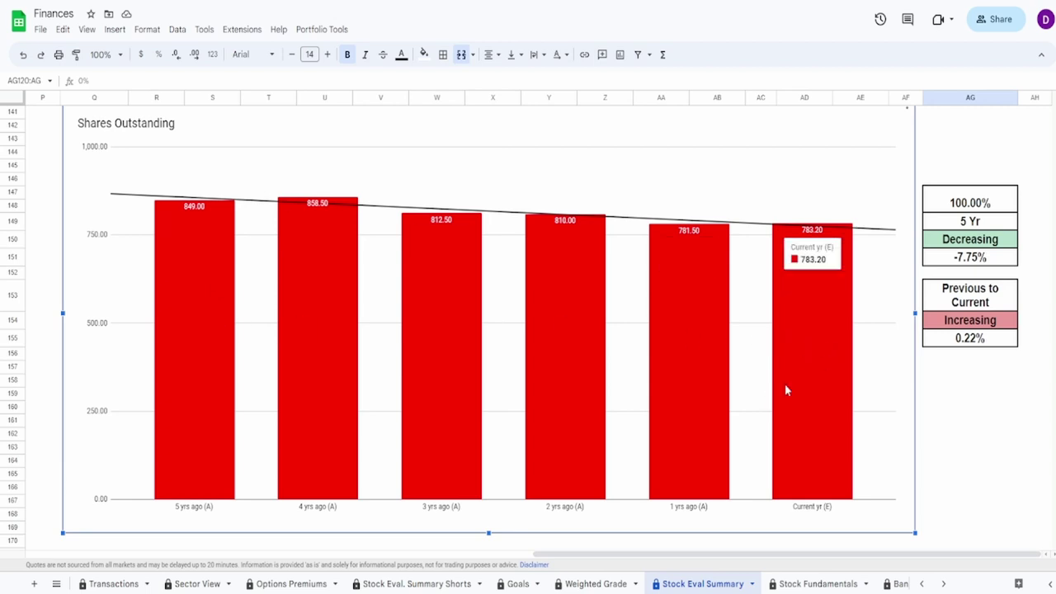
{"action": "left_click", "coordinate": [951, 261]}
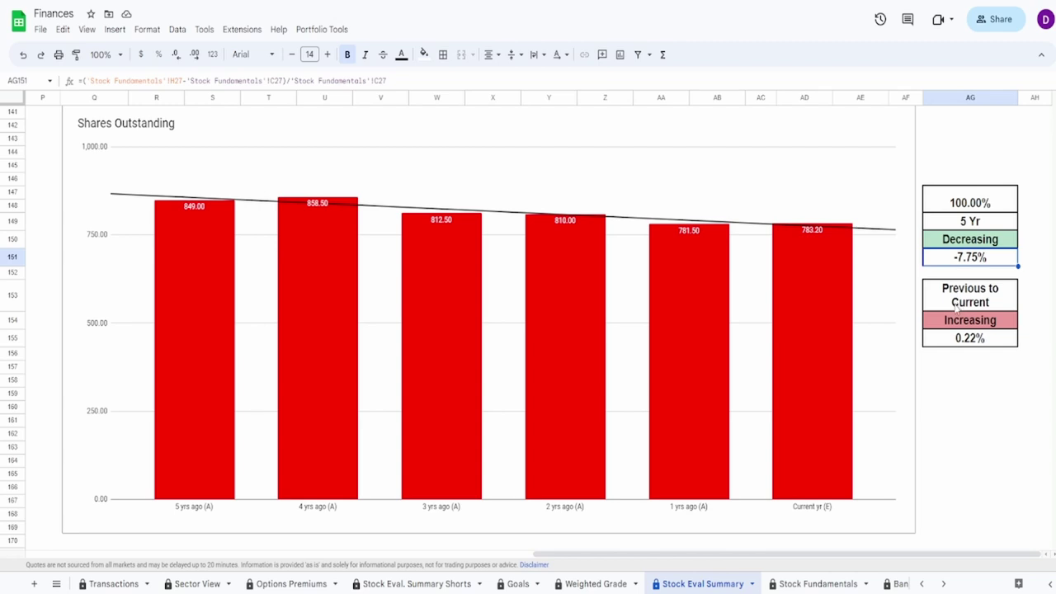
Clear the percentage score above the 5 Yr label beside the Shares Outstanding chart.
{"action": "left_click", "coordinate": [986, 210]}
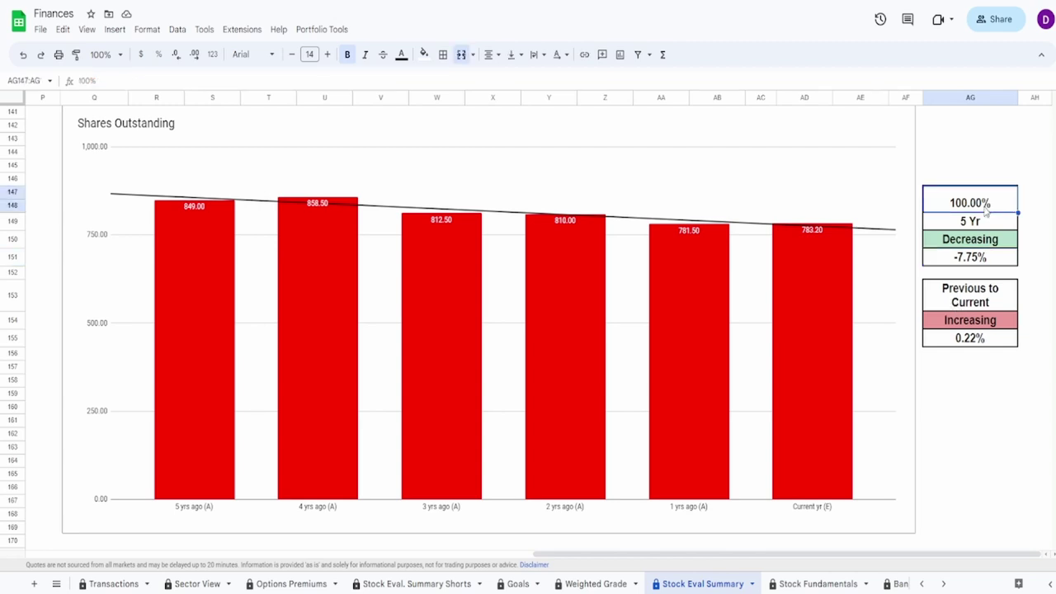
{"action": "key", "text": "Delete"}
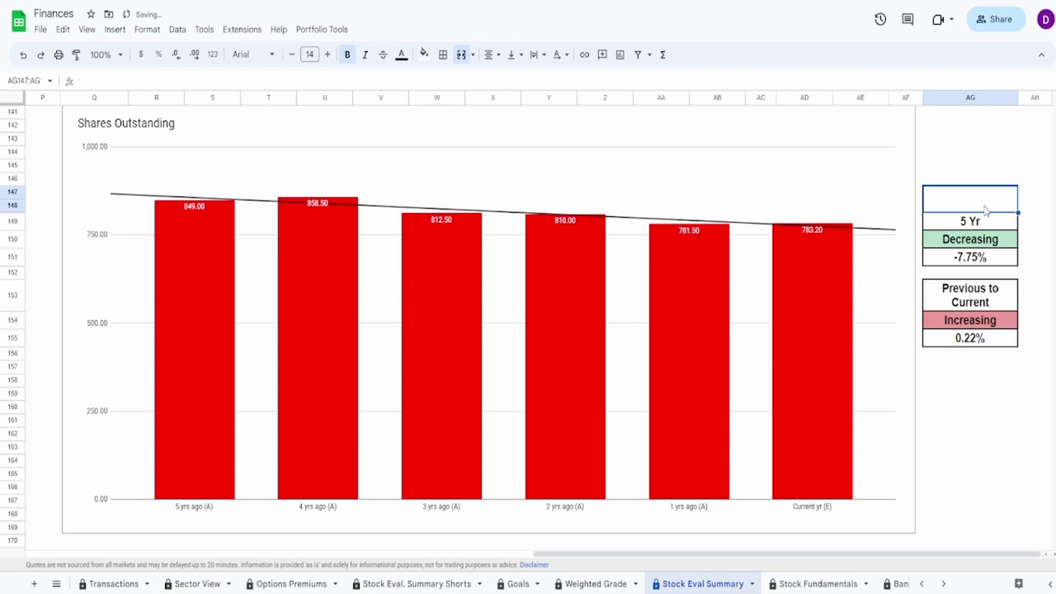
{"action": "left_click", "coordinate": [1008, 390]}
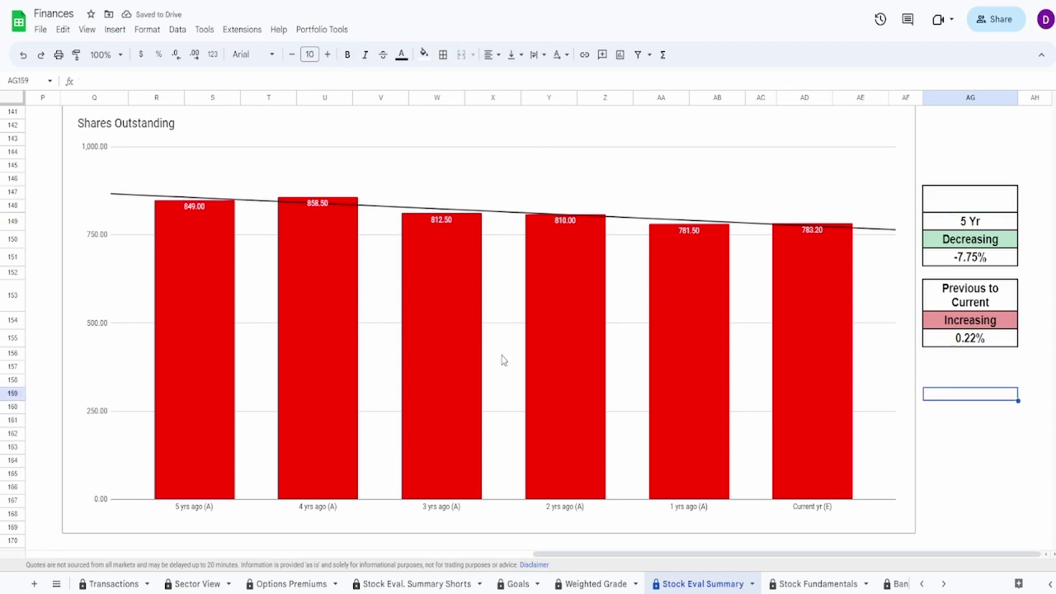
Compare the yearly bars of the Shares Outstanding chart with its five-year and previous-to-current percentage changes.
{"action": "left_click", "coordinate": [675, 357]}
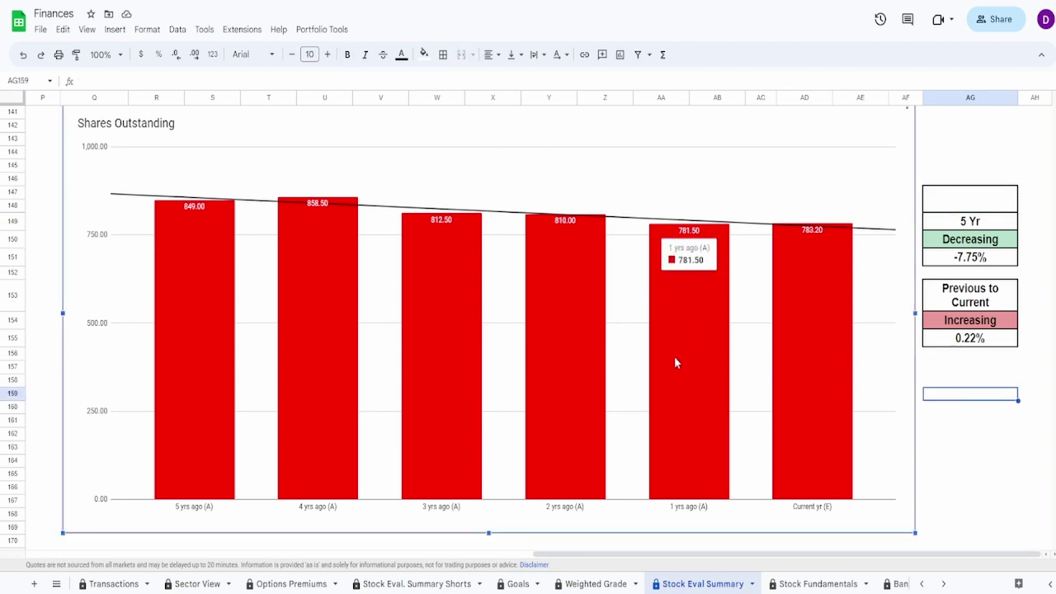
{"action": "mouse_move", "coordinate": [196, 408]}
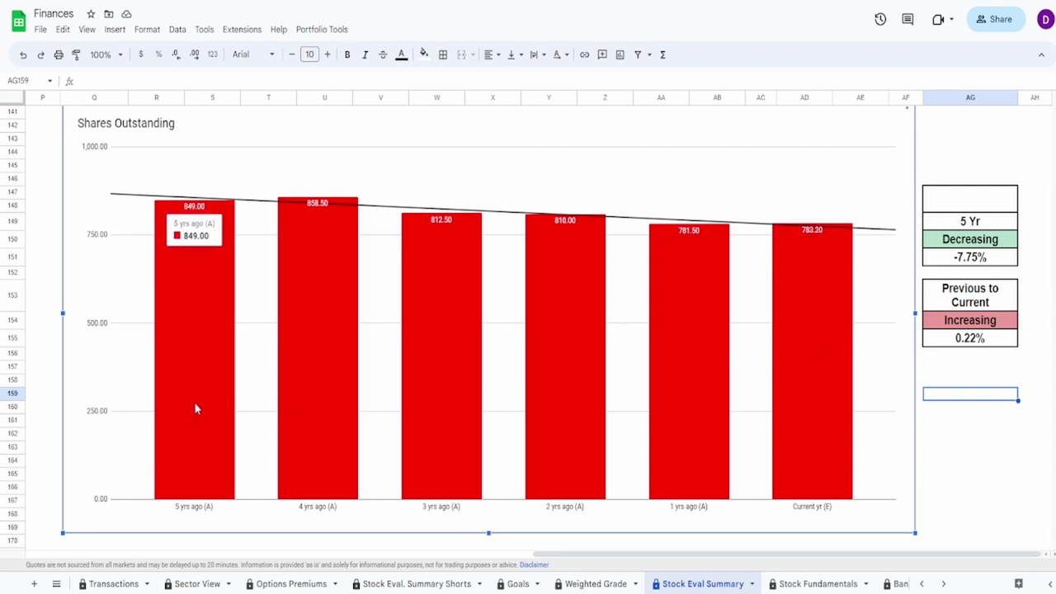
{"action": "mouse_move", "coordinate": [342, 383]}
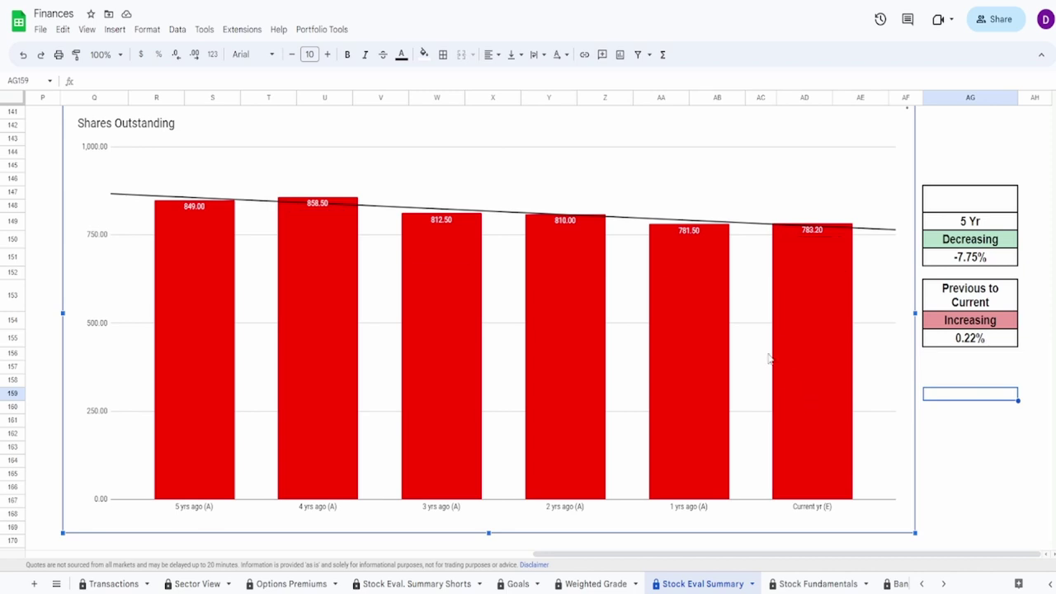
{"action": "left_click", "coordinate": [986, 208]}
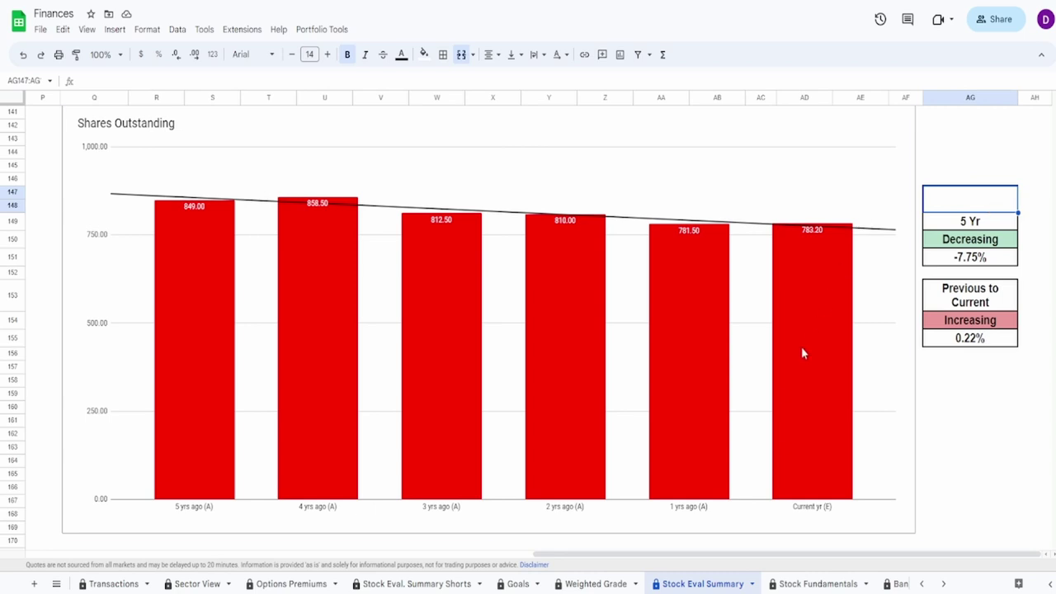
{"action": "left_click", "coordinate": [829, 334]}
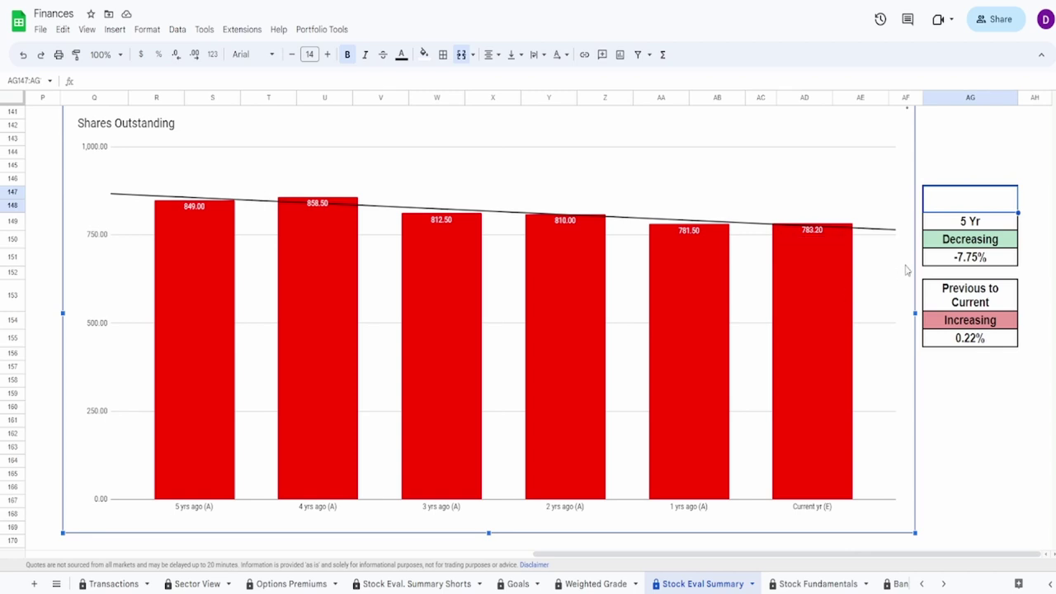
{"action": "left_click", "coordinate": [990, 345]}
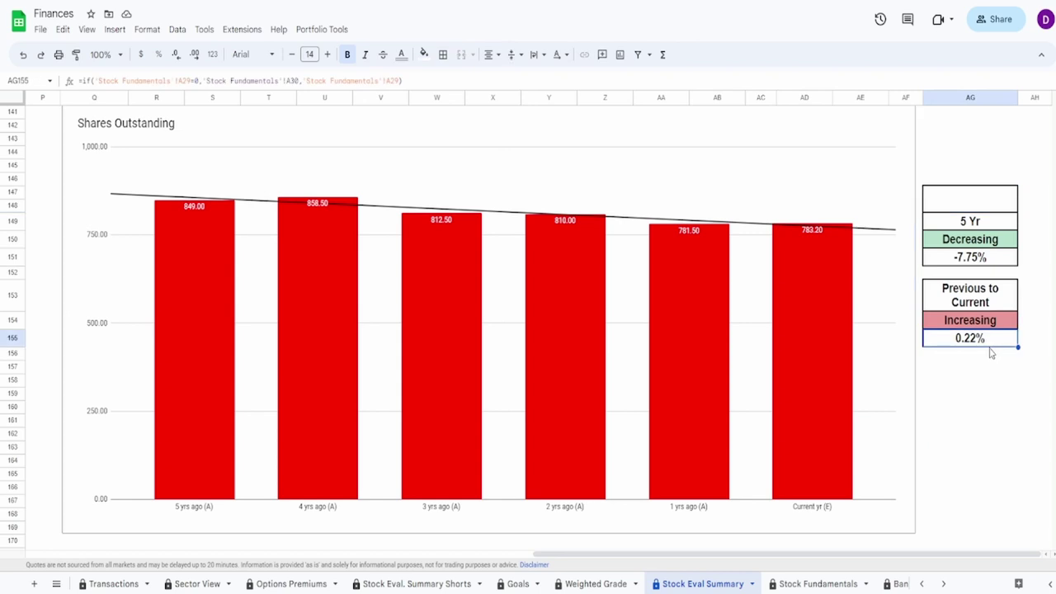
{"action": "left_click", "coordinate": [968, 199]}
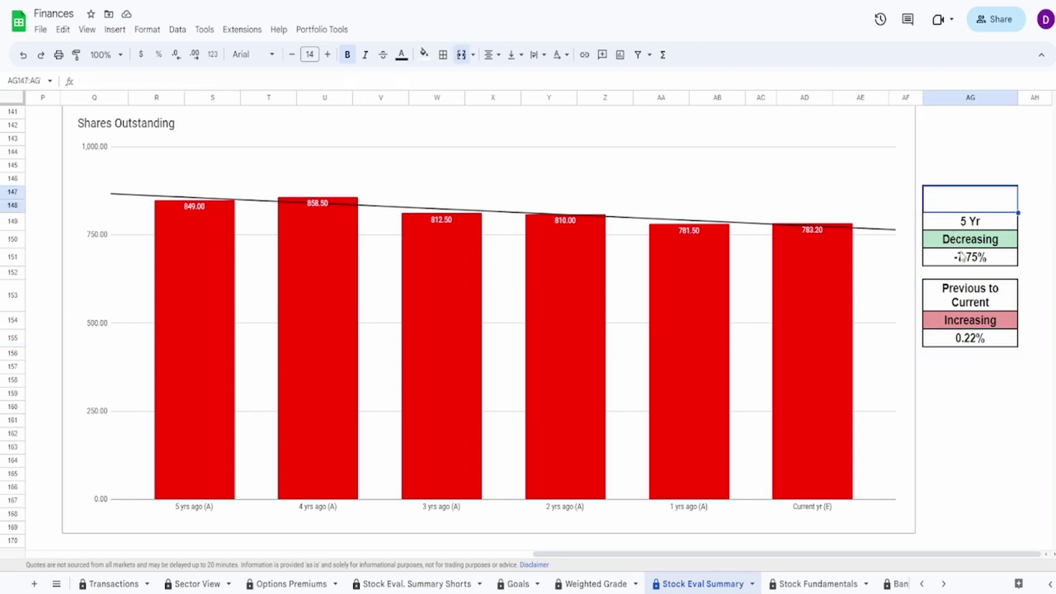
{"action": "left_click", "coordinate": [960, 263]}
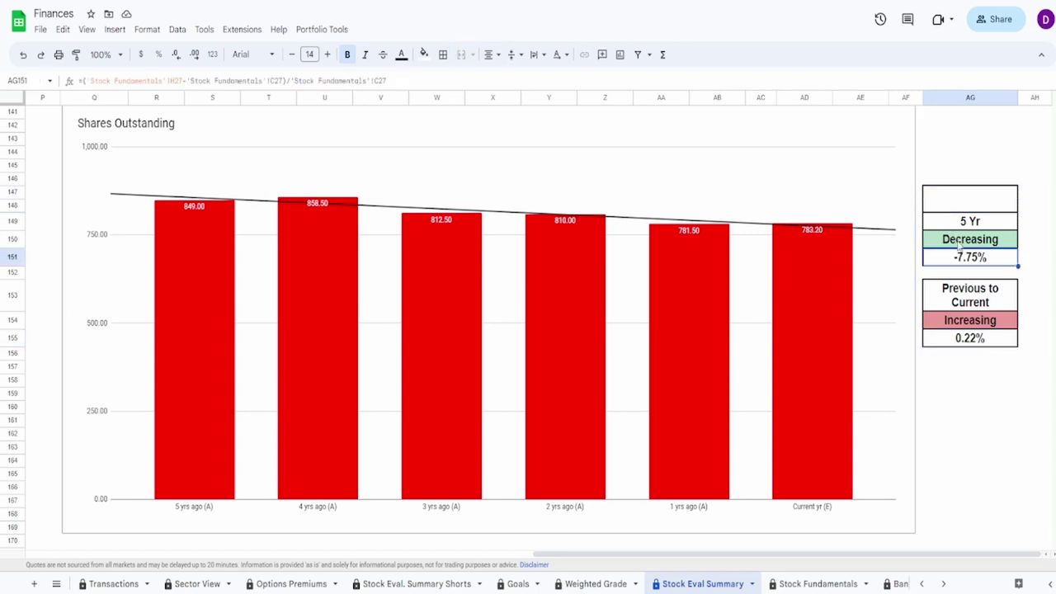
Set the percentage score above the 5 Yr label beside the Shares Outstanding chart to 90%.
{"action": "left_click", "coordinate": [968, 208]}
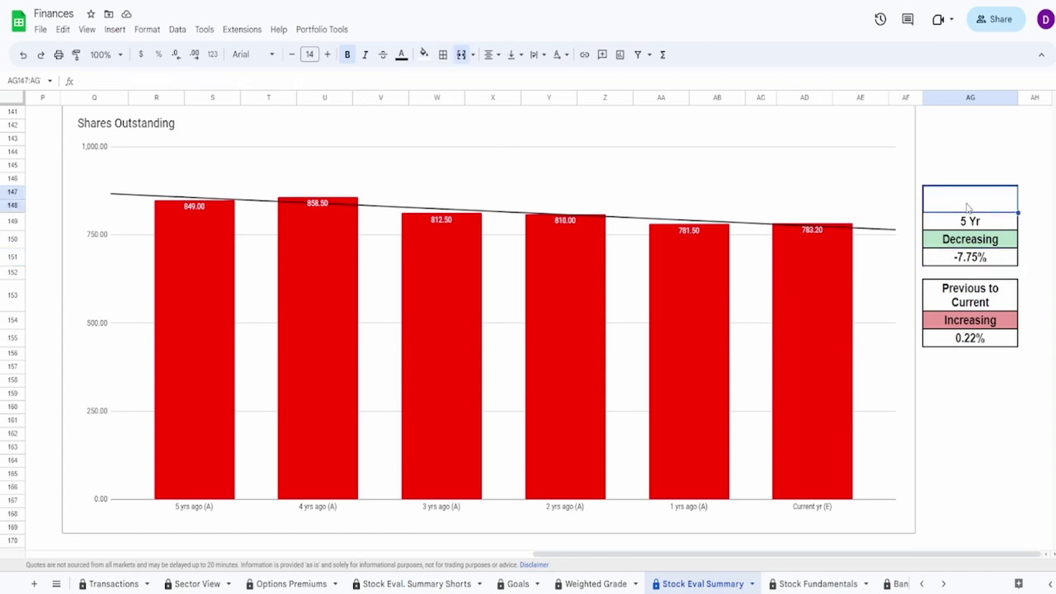
{"action": "type", "text": "90%"}
{"action": "key", "text": "Return"}
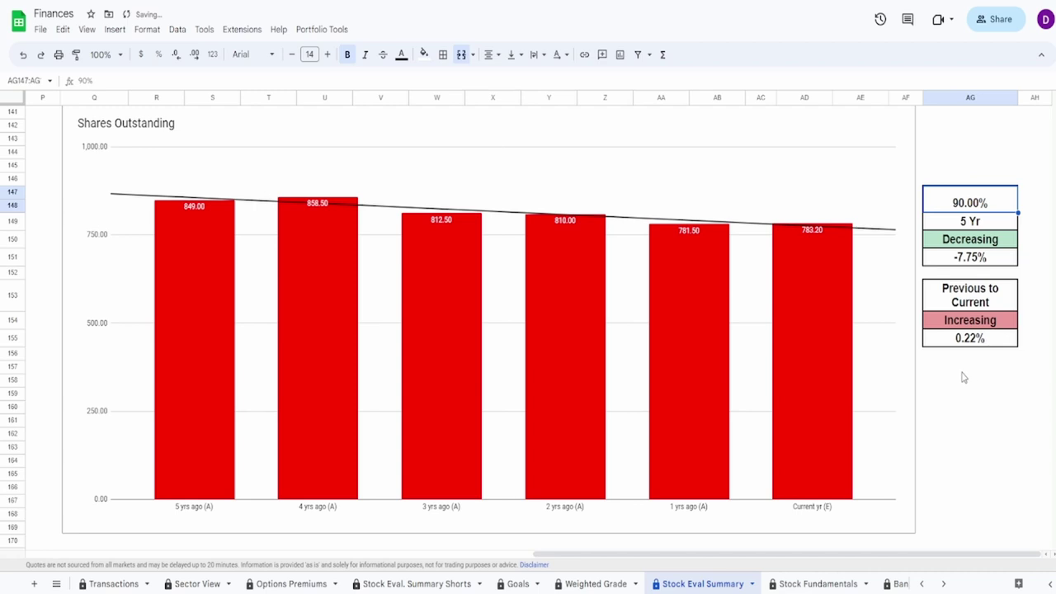
Examine the Cash and Equivalent chart, its current-year bar and the Average Cash value beside it.
{"action": "scroll", "coordinate": [960, 379], "scroll_direction": "down", "scroll_amount": 3}
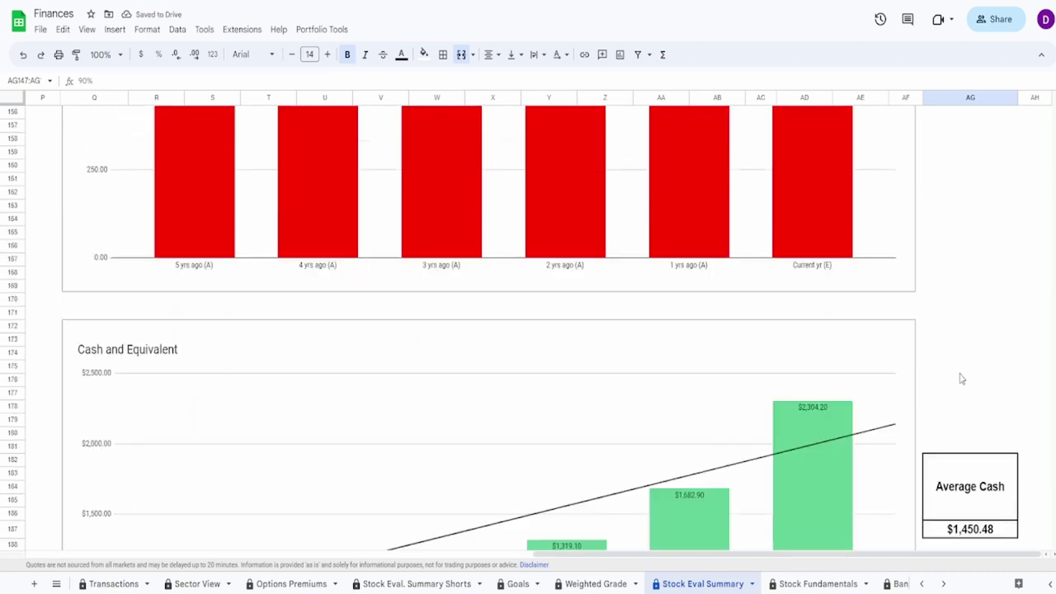
{"action": "scroll", "coordinate": [960, 379], "scroll_direction": "down", "scroll_amount": 5}
{"action": "scroll", "coordinate": [891, 403], "scroll_direction": "down", "scroll_amount": 1}
{"action": "left_click", "coordinate": [850, 396]}
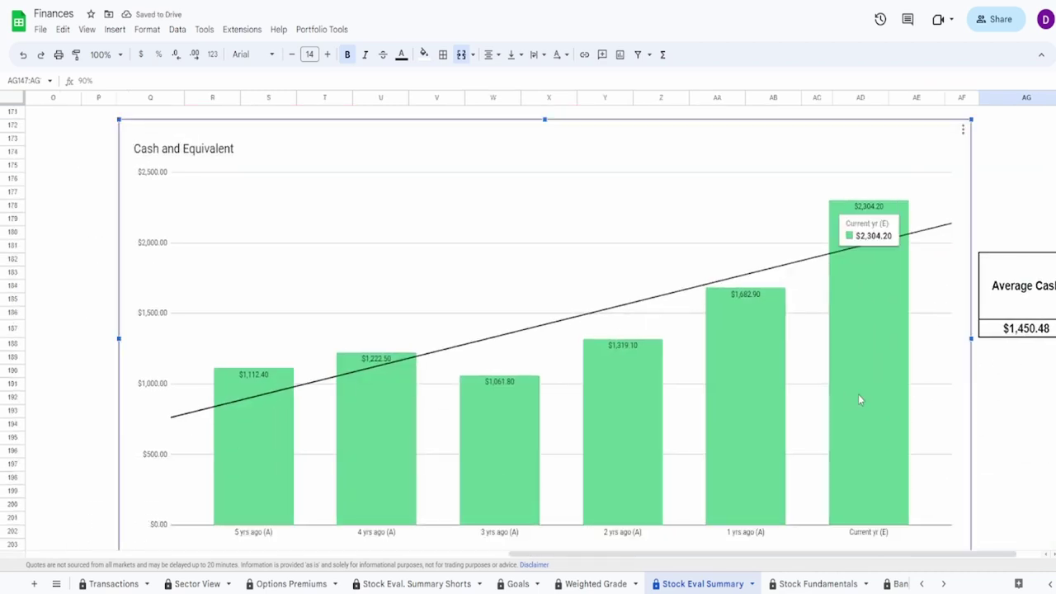
{"action": "left_click_drag", "start_coordinate": [891, 555], "coordinate": [947, 554]}
{"action": "left_click", "coordinate": [977, 328]}
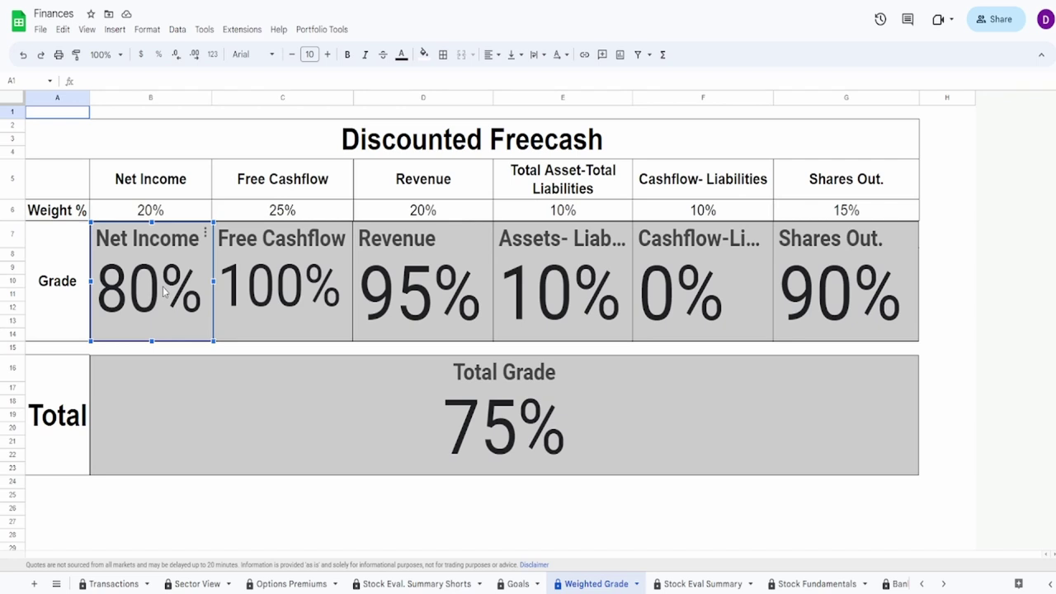
Review the grade of each metric and the Total Grade on the Weighted Grade sheet.
{"action": "left_click", "coordinate": [267, 304]}
{"action": "left_click", "coordinate": [429, 297]}
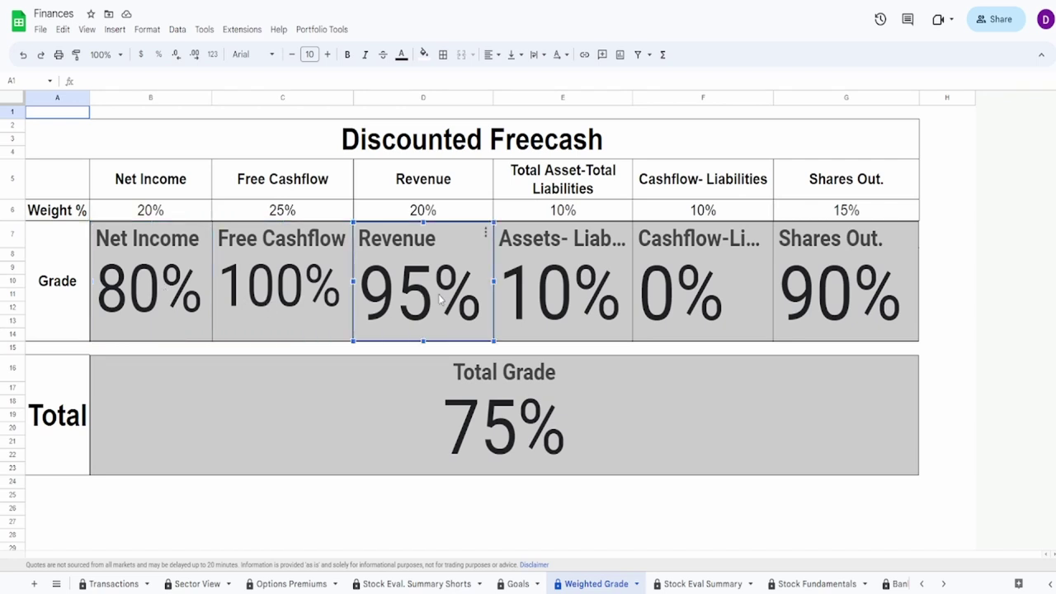
{"action": "left_click", "coordinate": [587, 300]}
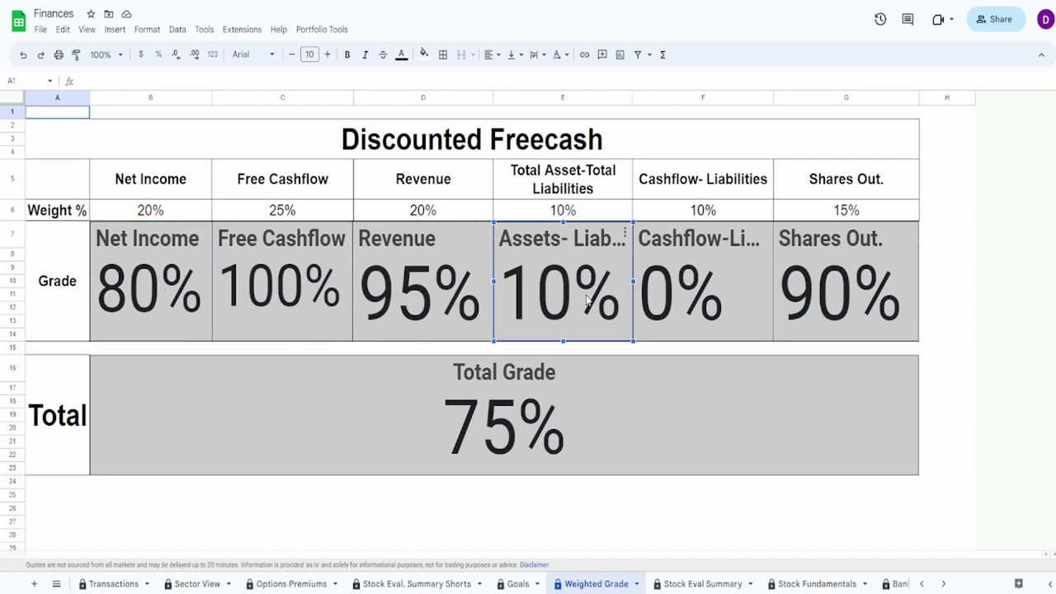
{"action": "left_click", "coordinate": [691, 290]}
{"action": "left_click", "coordinate": [811, 309]}
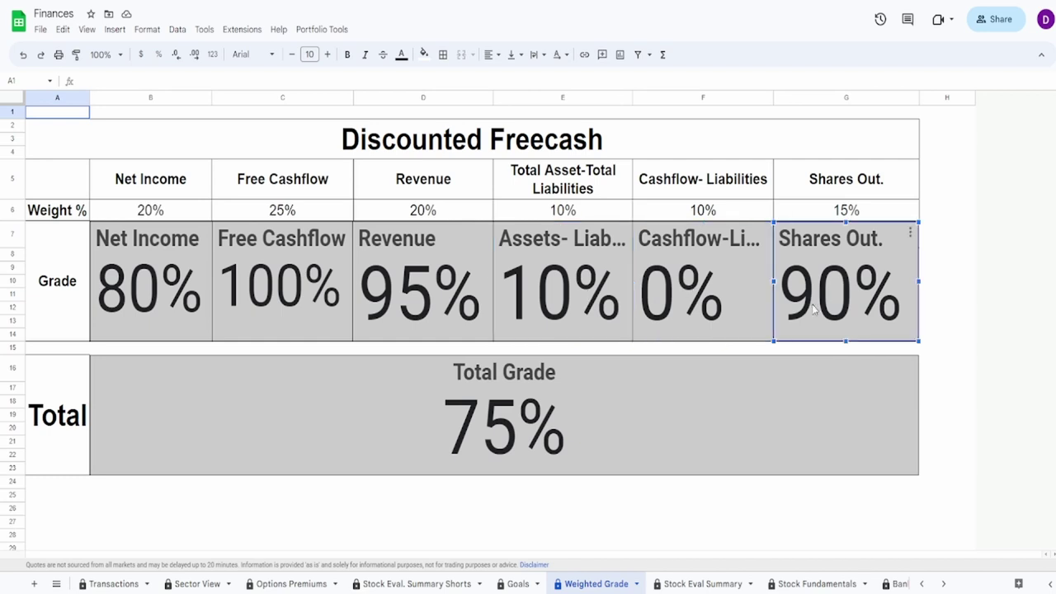
{"action": "left_click", "coordinate": [784, 416]}
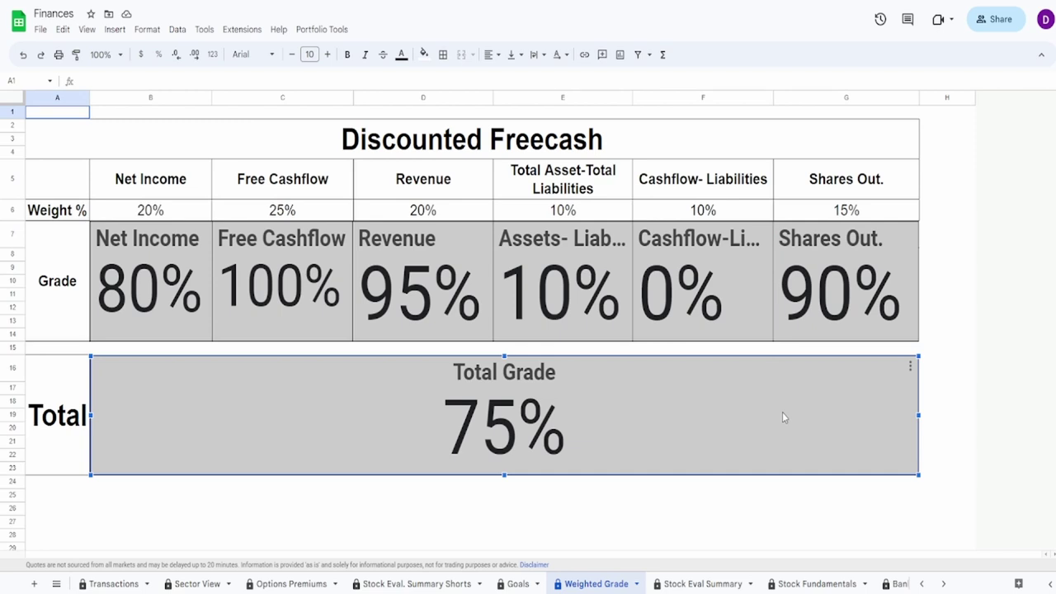
{"action": "left_click", "coordinate": [562, 283]}
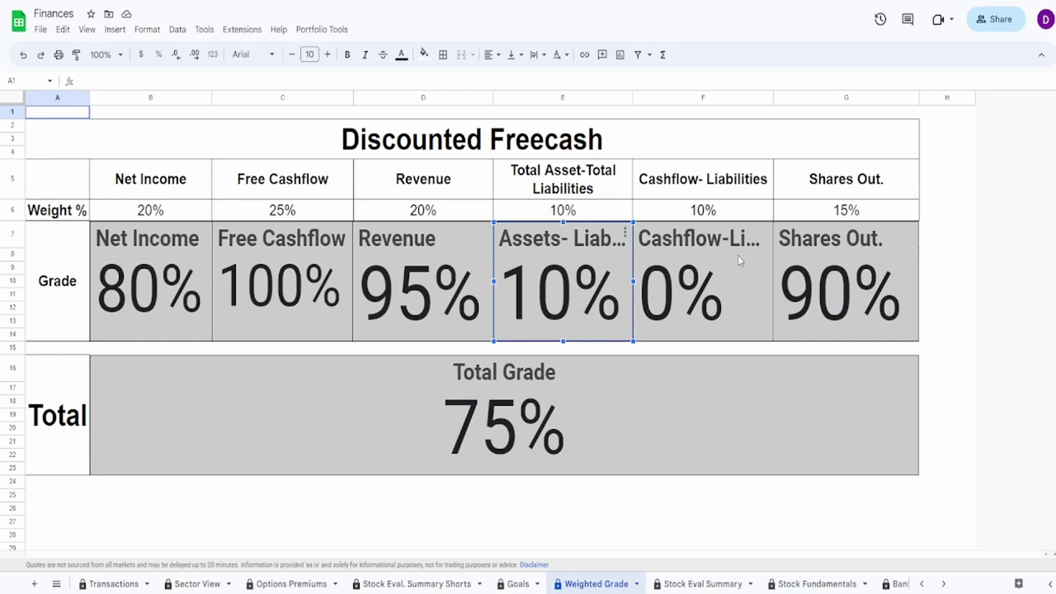
{"action": "left_click", "coordinate": [278, 306]}
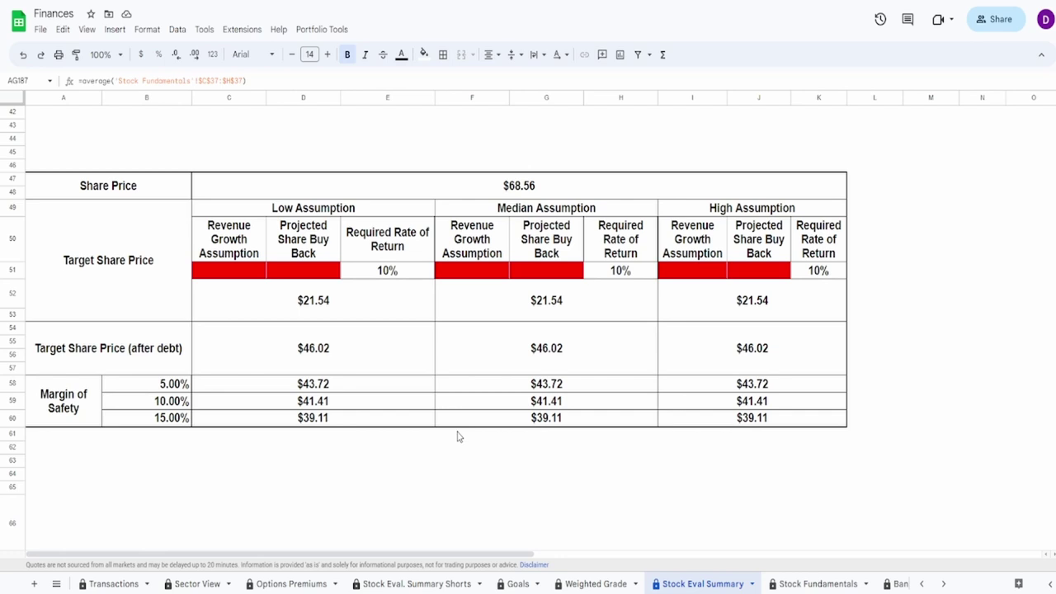
Check the Low Assumption target share price and its after-debt value on the Stock Eval Summary sheet.
{"action": "left_click", "coordinate": [294, 306]}
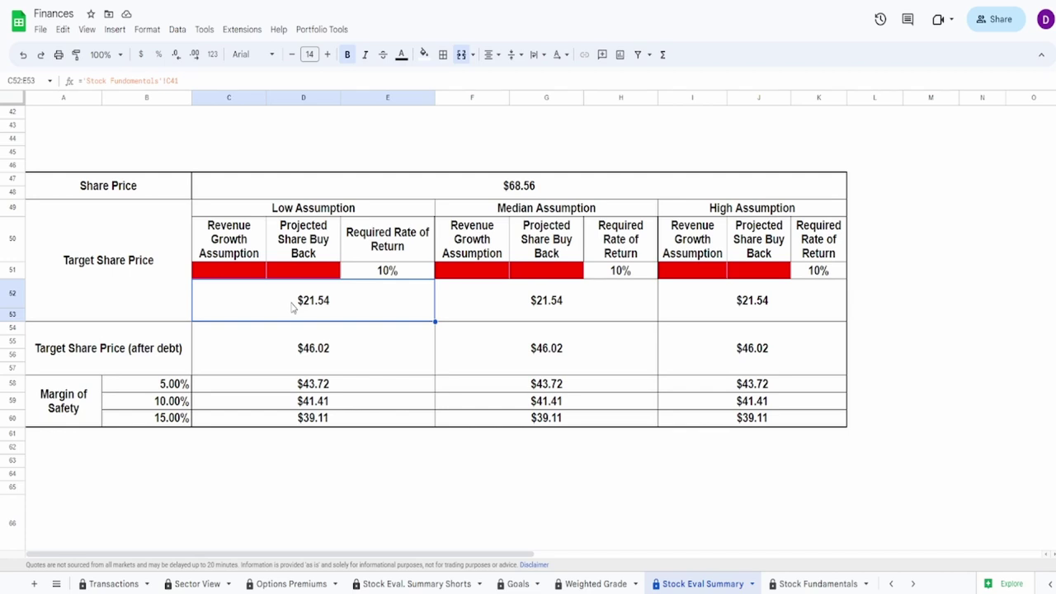
{"action": "left_click", "coordinate": [269, 354]}
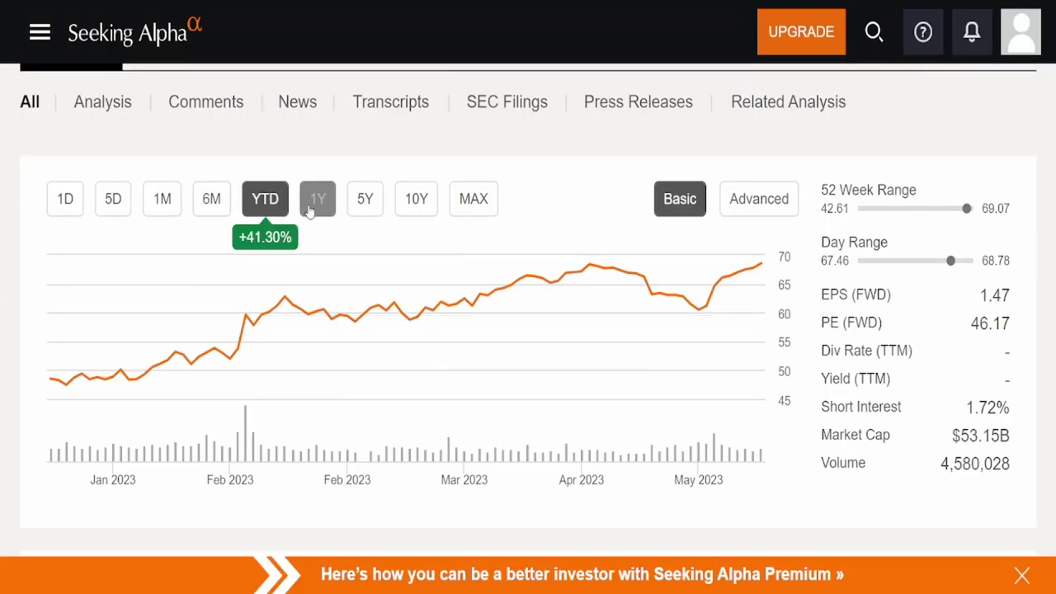
On Seeking Alpha, show the stock's one-year price chart and check its 52 Week Range.
{"action": "left_click", "coordinate": [312, 208]}
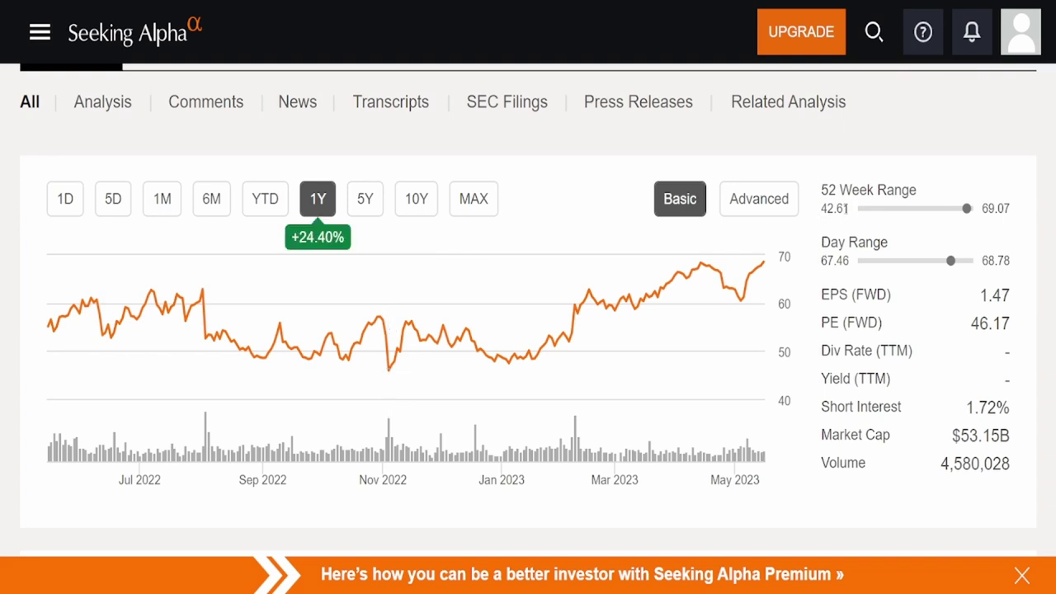
{"action": "left_click_drag", "start_coordinate": [850, 208], "coordinate": [808, 213]}
{"action": "left_click", "coordinate": [793, 246]}
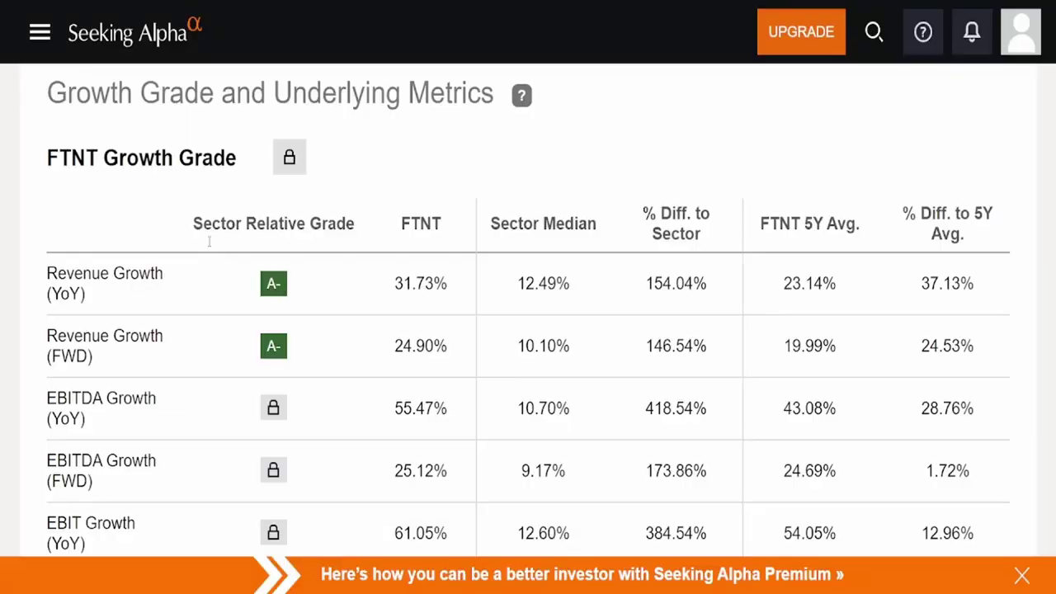
Check the FTNT value for Revenue Growth (FWD) in Seeking Alpha's growth metrics table.
{"action": "left_click_drag", "start_coordinate": [397, 344], "coordinate": [451, 351]}
{"action": "left_click", "coordinate": [454, 350]}
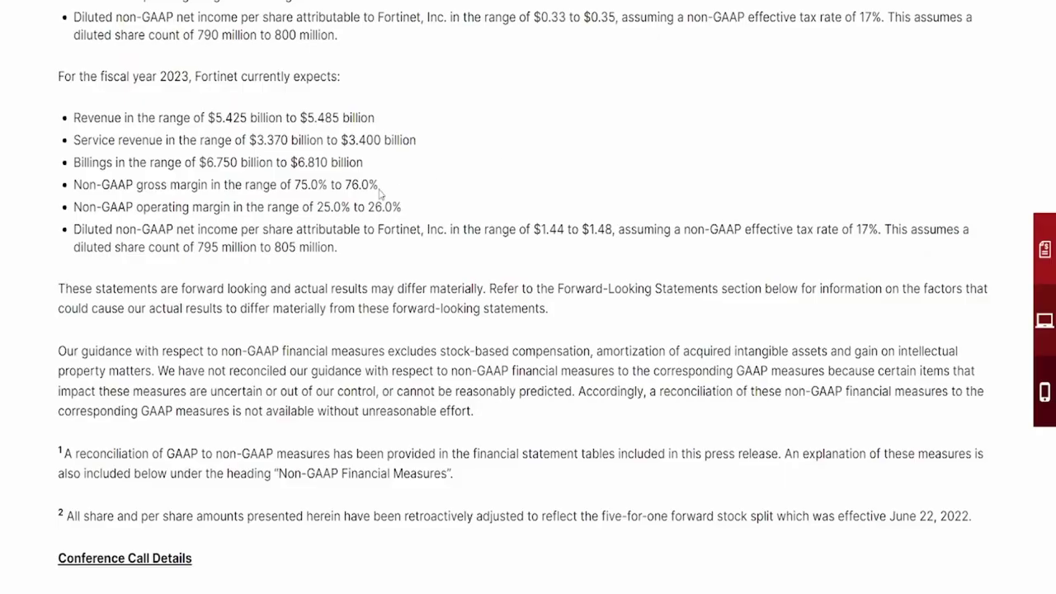
Read the guidance and total revenue growth in Fortinet's First Quarter 2023 Financial Results press release.
{"action": "scroll", "coordinate": [355, 272], "scroll_direction": "up", "scroll_amount": 4}
{"action": "right_click", "coordinate": [322, 343]}
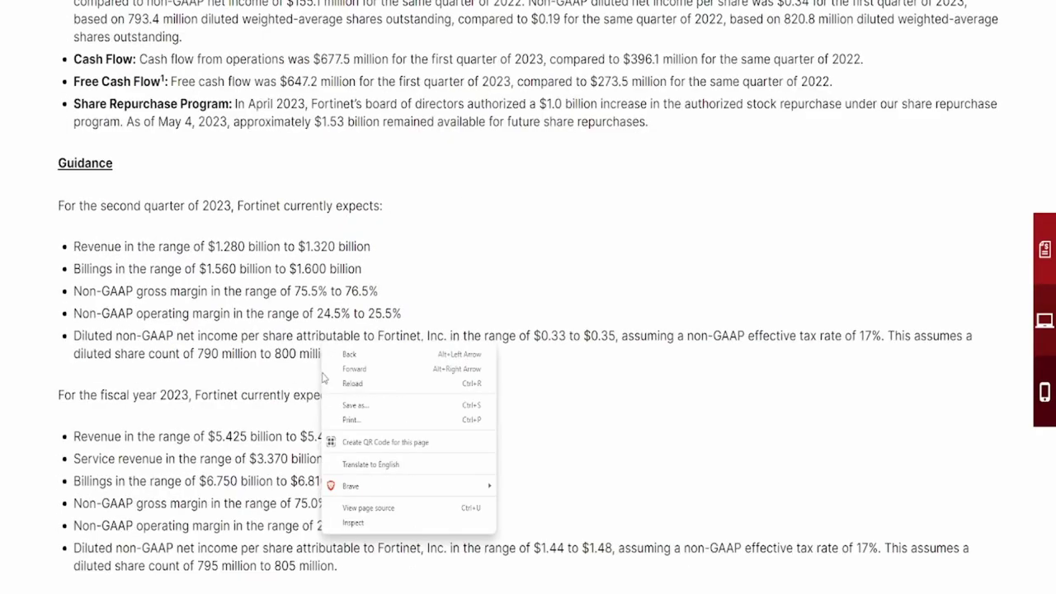
{"action": "key", "text": "Escape"}
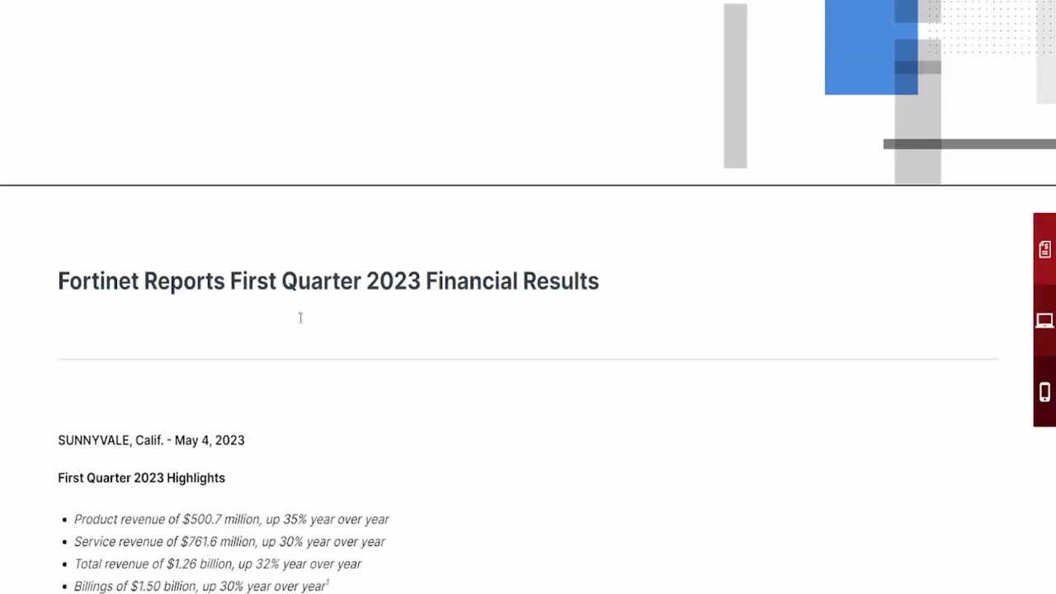
{"action": "scroll", "coordinate": [299, 314], "scroll_direction": "down", "scroll_amount": 5}
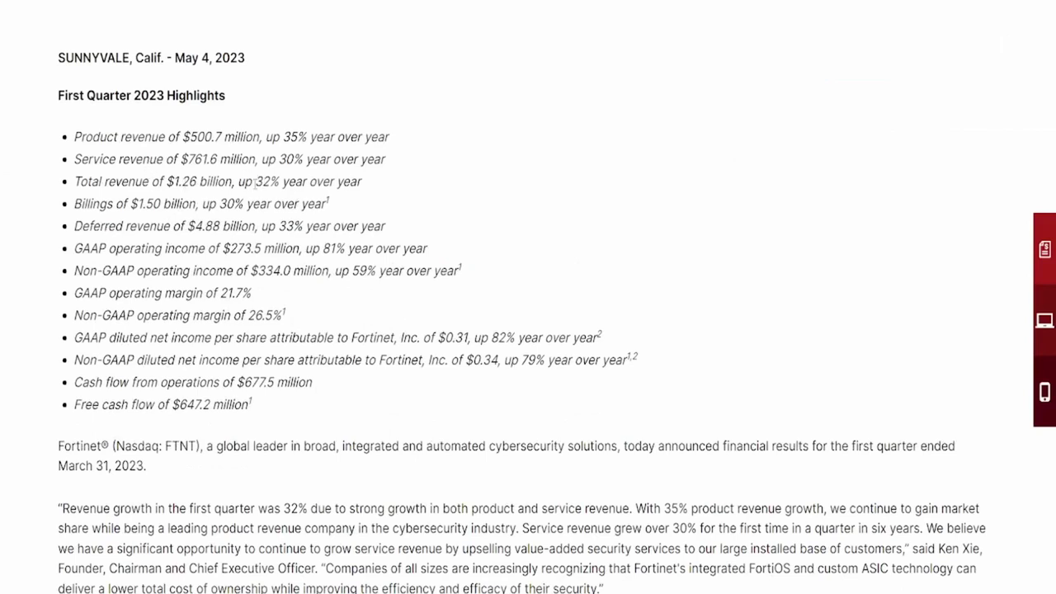
{"action": "left_click_drag", "start_coordinate": [255, 182], "coordinate": [323, 182]}
{"action": "left_click", "coordinate": [323, 181]}
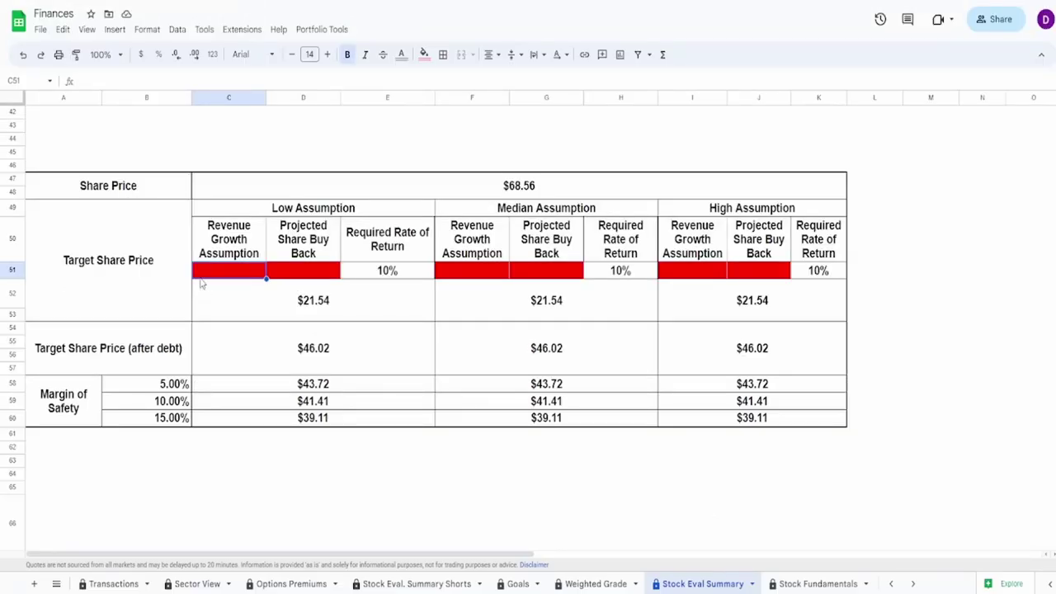
In the Finances spreadsheet, set the Revenue Growth Assumption to 23% for Low, 28% for Median and 33% for High.
{"action": "type", "text": "23%"}
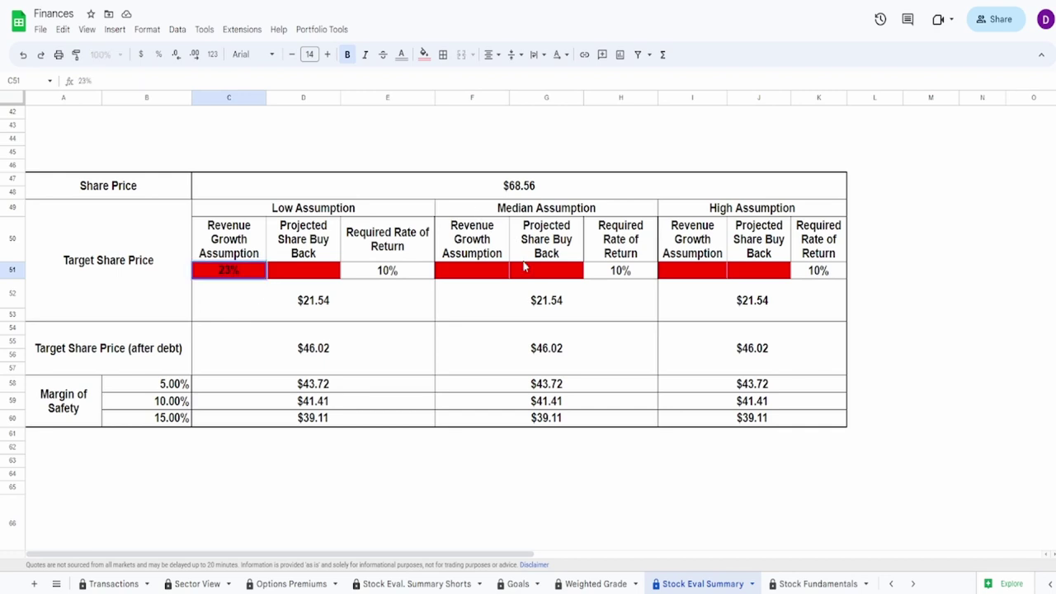
{"action": "left_click", "coordinate": [460, 277]}
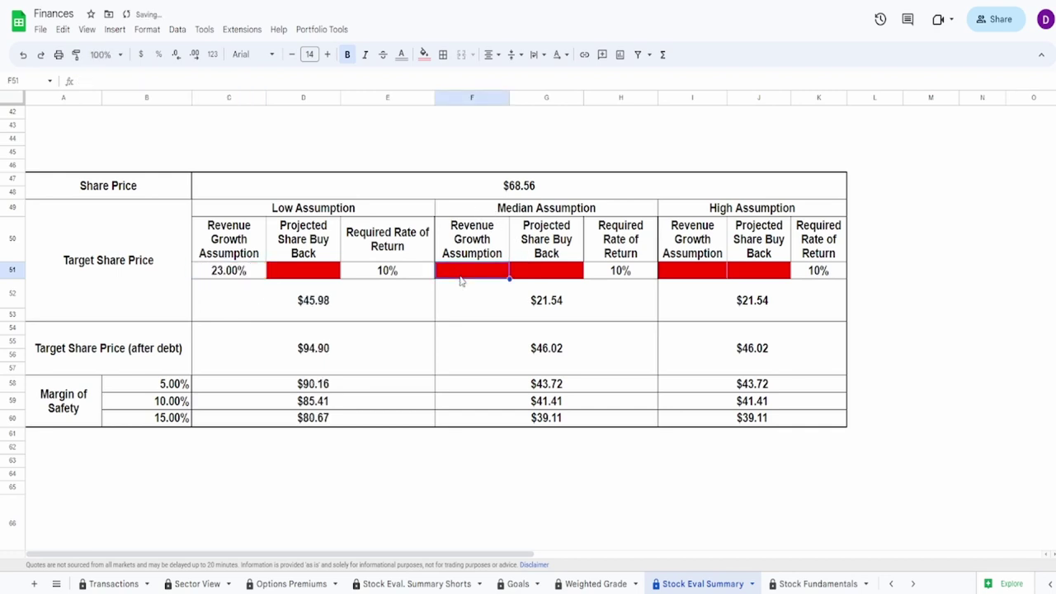
{"action": "type", "text": "28%"}
{"action": "key", "text": "Return"}
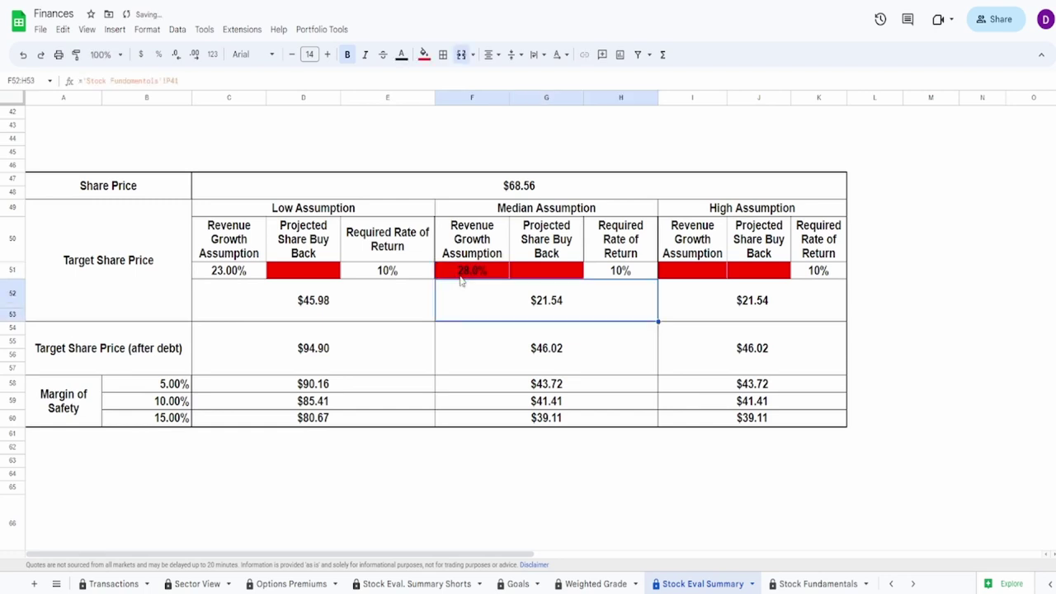
{"action": "left_click", "coordinate": [704, 272]}
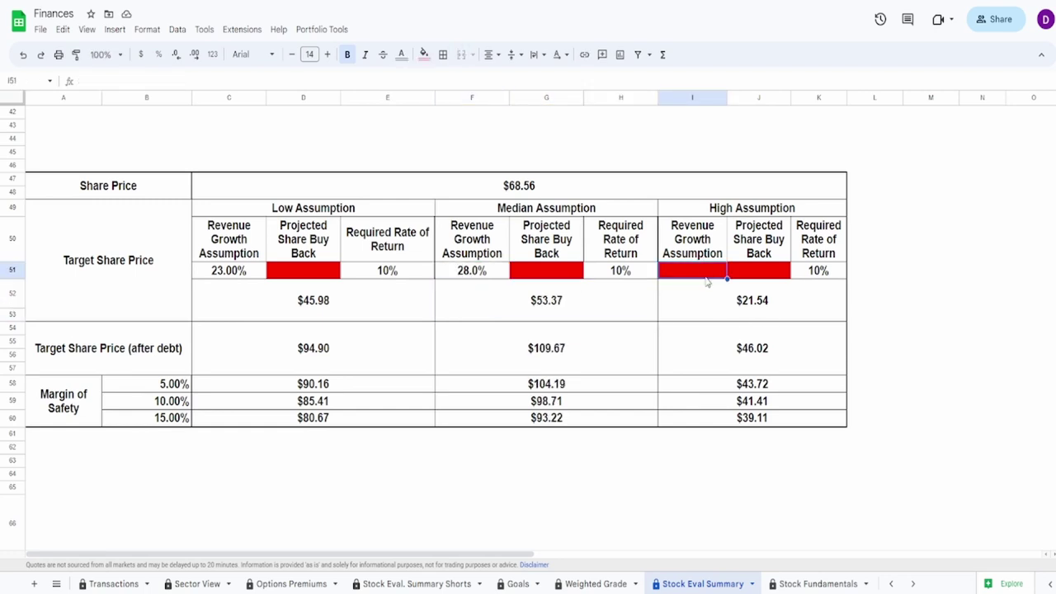
{"action": "type", "text": "33%"}
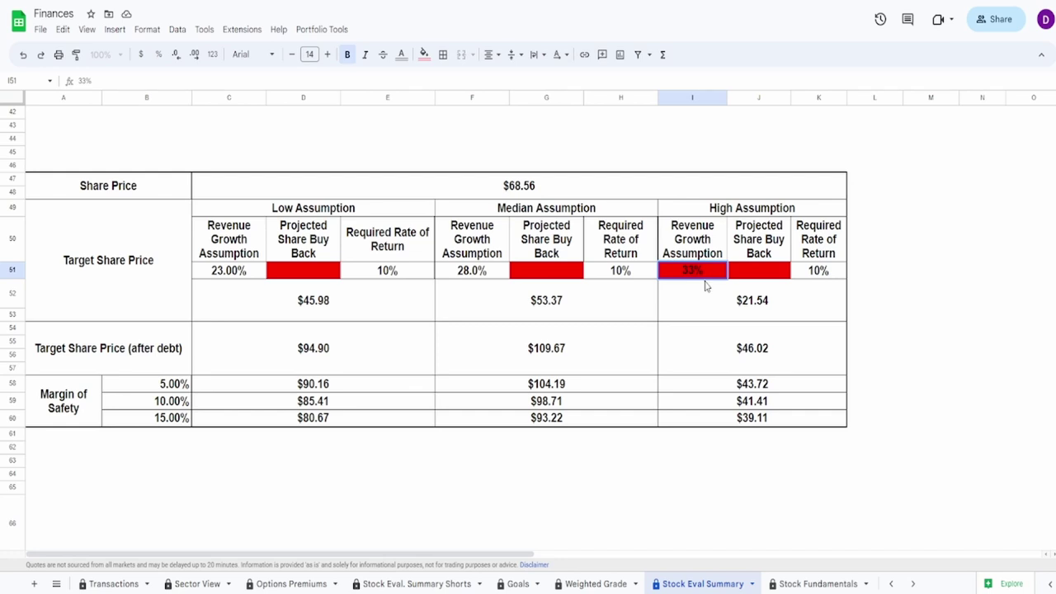
{"action": "left_click", "coordinate": [704, 287]}
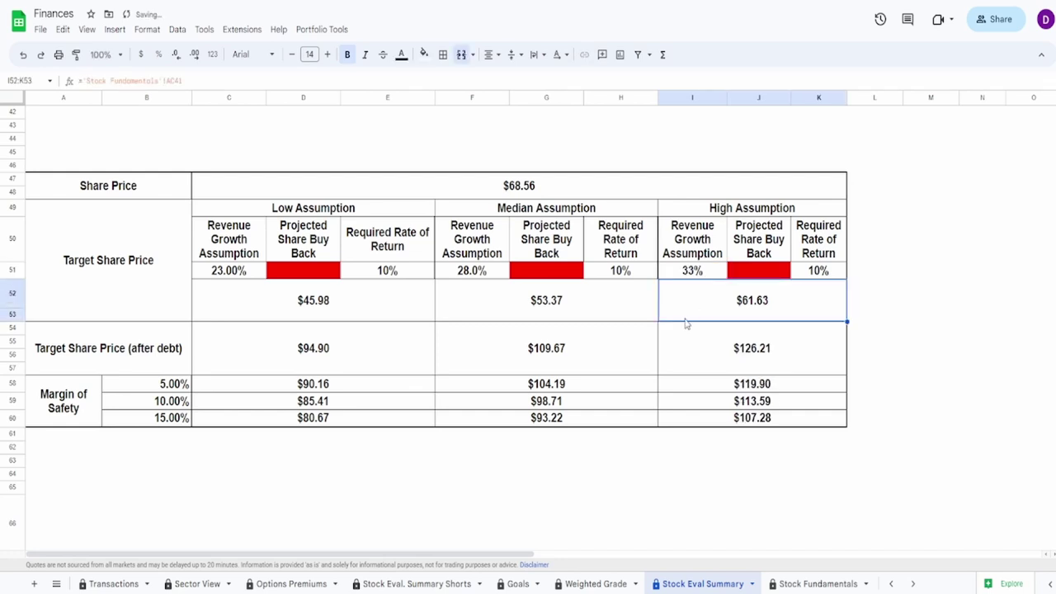
Set the Projected Share Buy Back to 5% for Low, 7% for Median and 9% for High.
{"action": "left_click", "coordinate": [301, 272]}
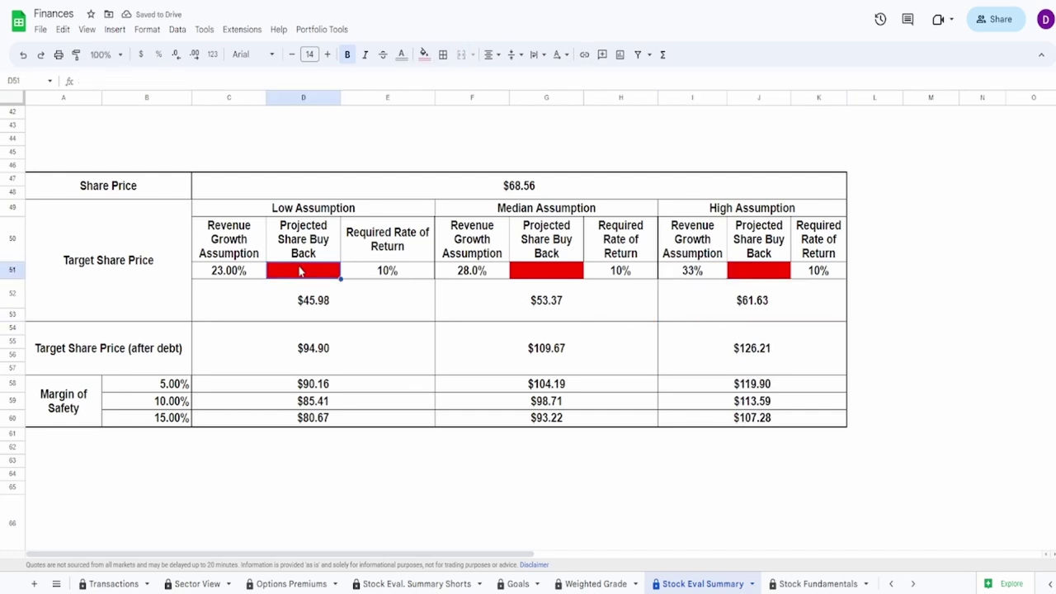
{"action": "left_click_drag", "start_coordinate": [320, 361], "coordinate": [731, 382]}
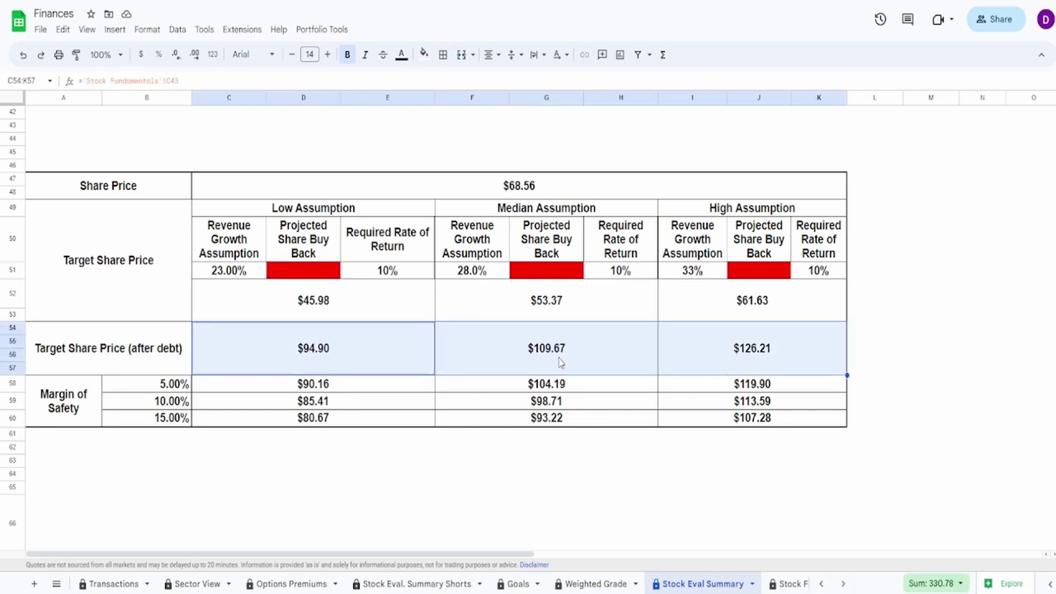
{"action": "left_click", "coordinate": [284, 273]}
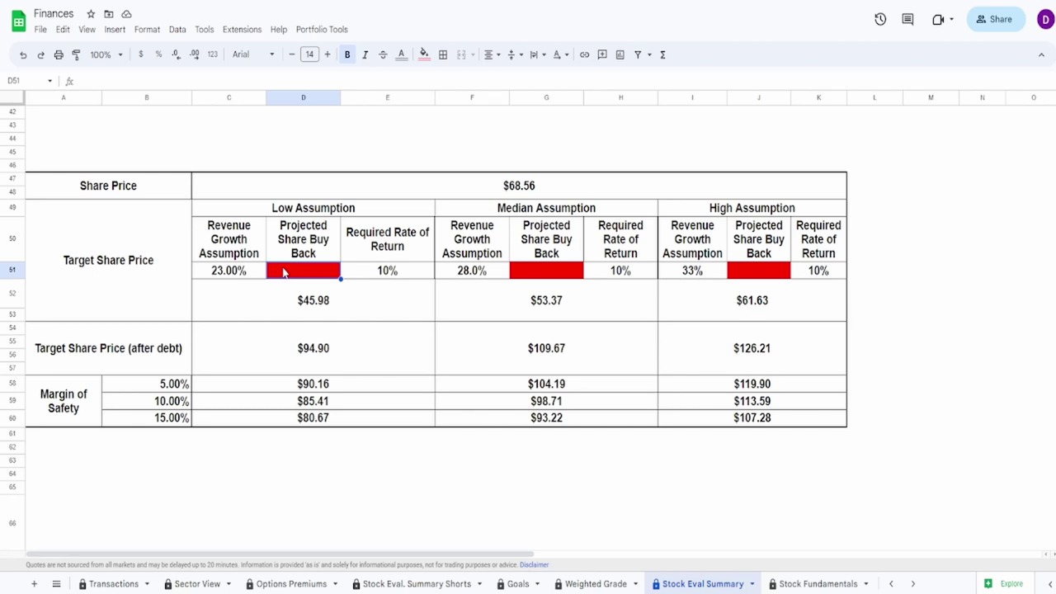
{"action": "type", "text": "5%"}
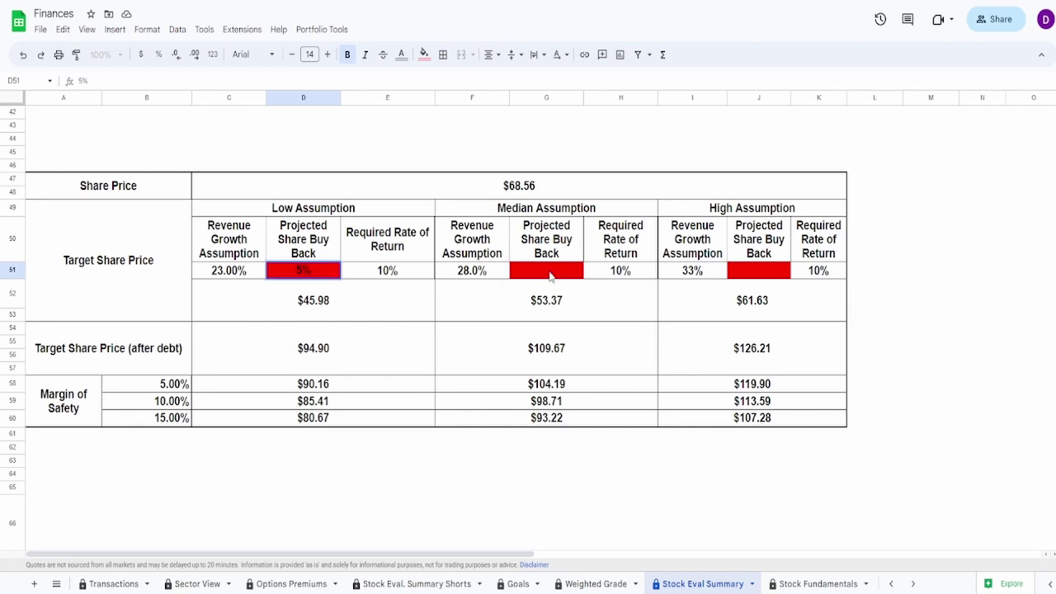
{"action": "left_click", "coordinate": [550, 277]}
{"action": "type", "text": "7%"}
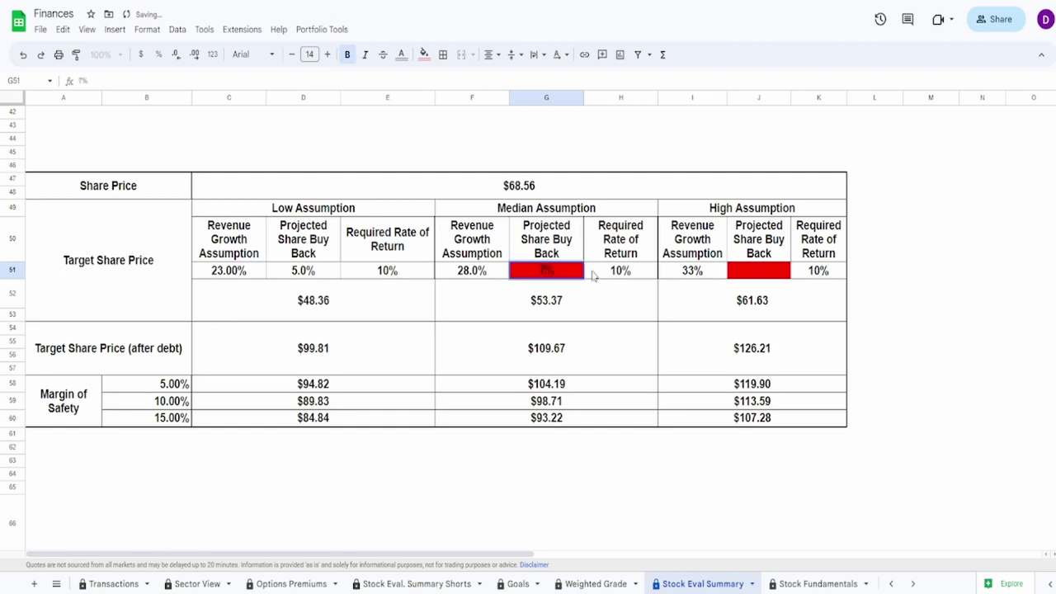
{"action": "left_click", "coordinate": [747, 277]}
{"action": "type", "text": "9%"}
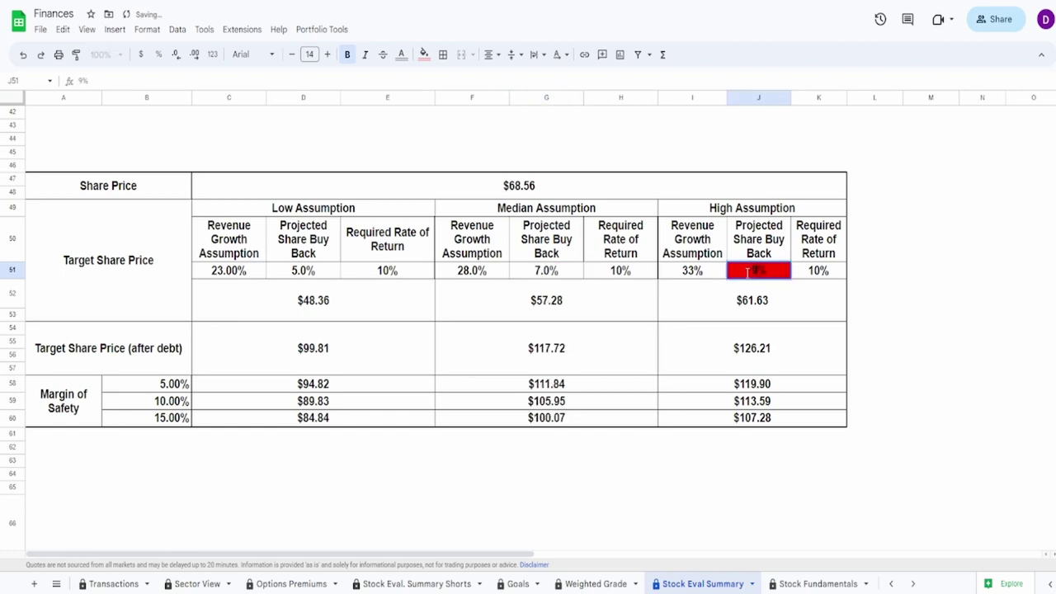
{"action": "key", "text": "Return"}
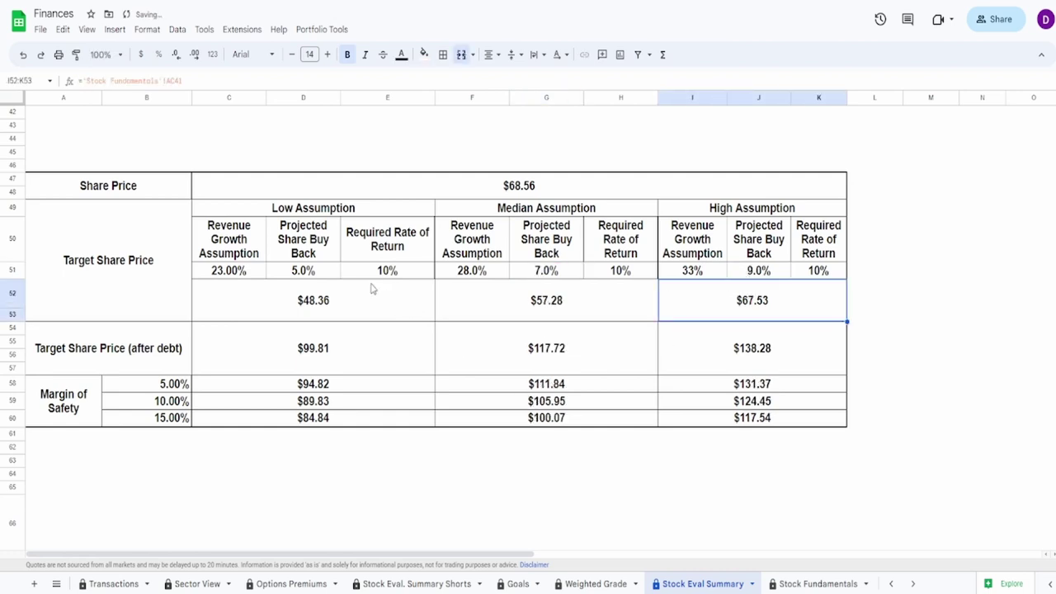
Review the Low and High target share prices before and after debt, along with their Margin of Safety prices.
{"action": "left_click", "coordinate": [306, 302]}
{"action": "left_click", "coordinate": [693, 301]}
{"action": "left_click", "coordinate": [247, 363]}
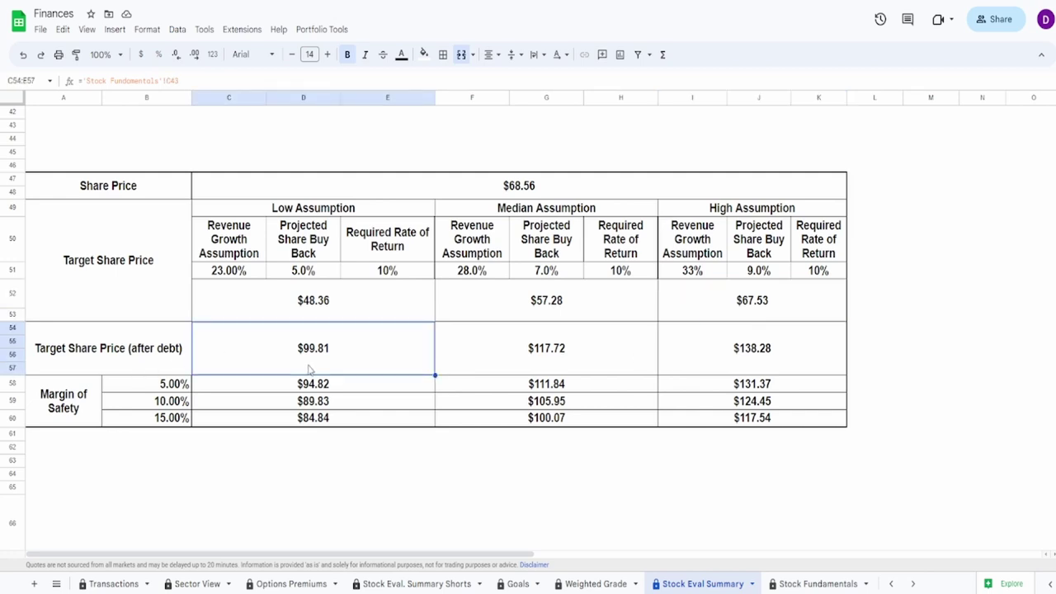
{"action": "left_click", "coordinate": [731, 368]}
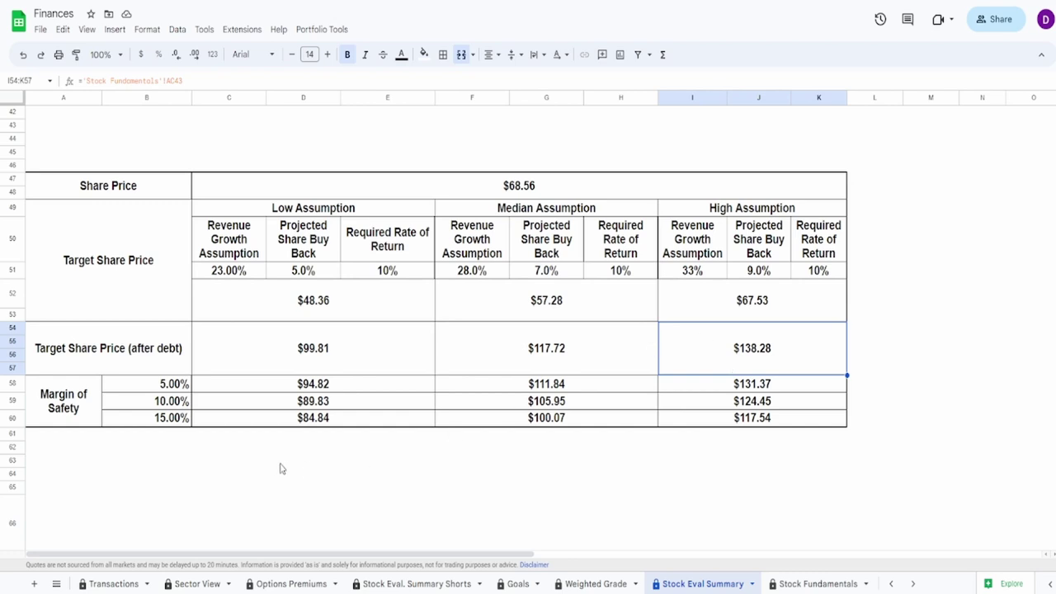
{"action": "left_click_drag", "start_coordinate": [177, 387], "coordinate": [176, 420]}
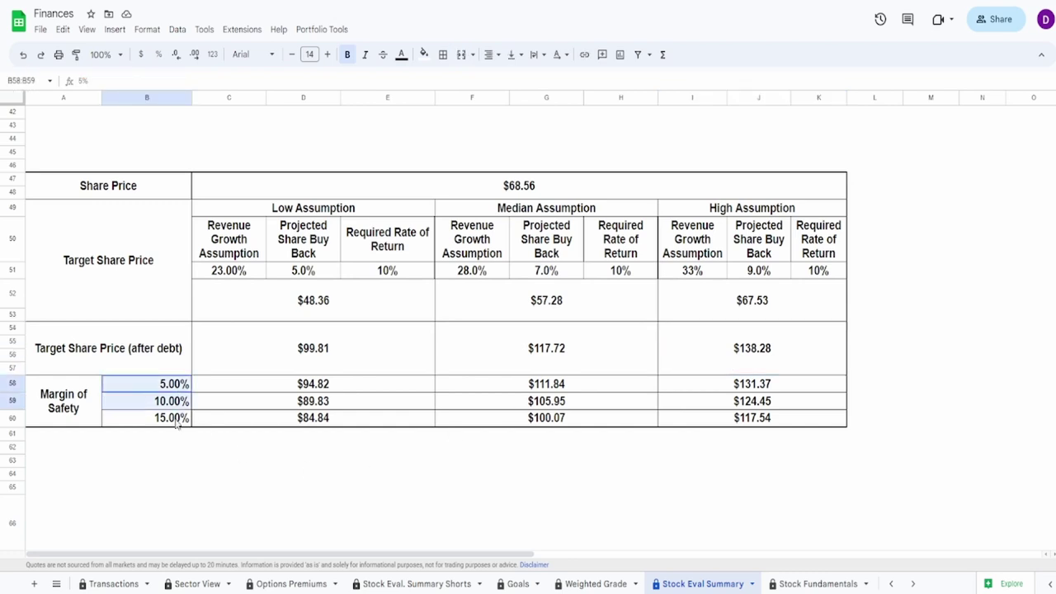
{"action": "left_click", "coordinate": [262, 419]}
{"action": "left_click", "coordinate": [752, 385]}
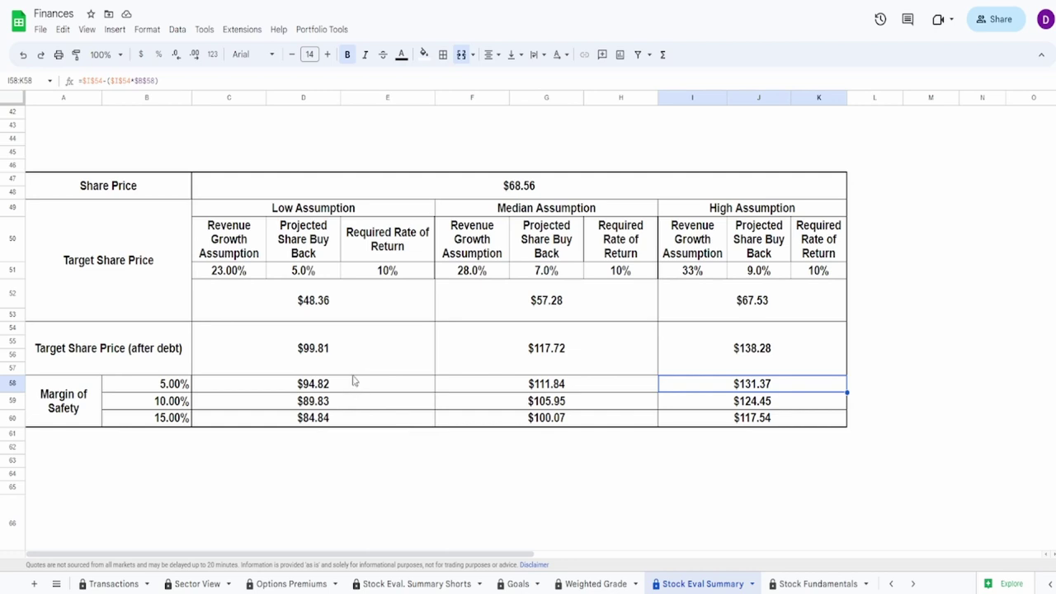
Compare the Target Share Price row with the after-debt row across all assumptions, including the 15% Margin of Safety price for Low.
{"action": "left_click_drag", "start_coordinate": [356, 300], "coordinate": [595, 314]}
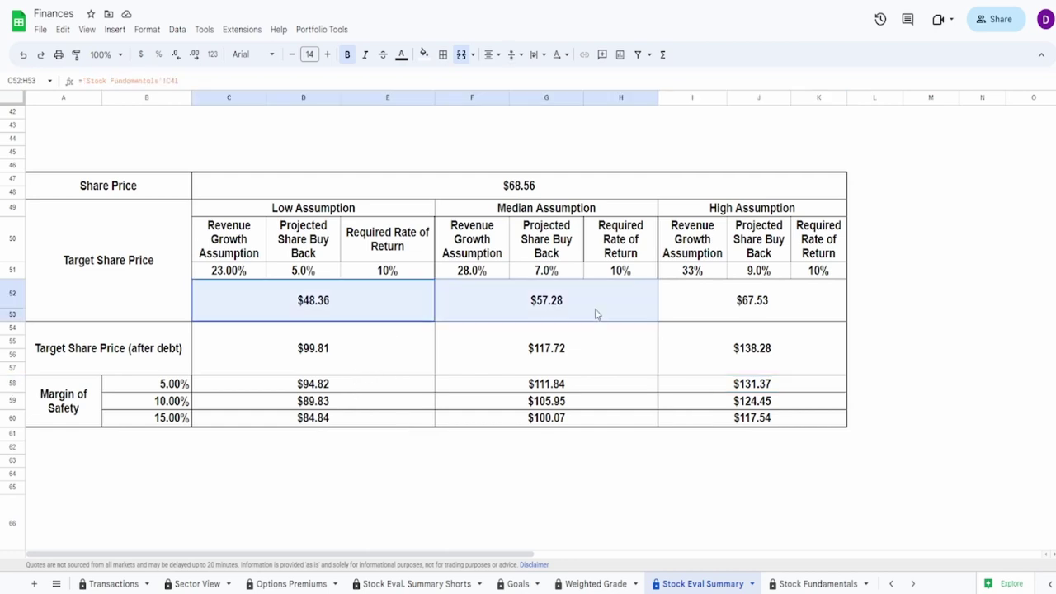
{"action": "left_click_drag", "start_coordinate": [365, 303], "coordinate": [463, 309]}
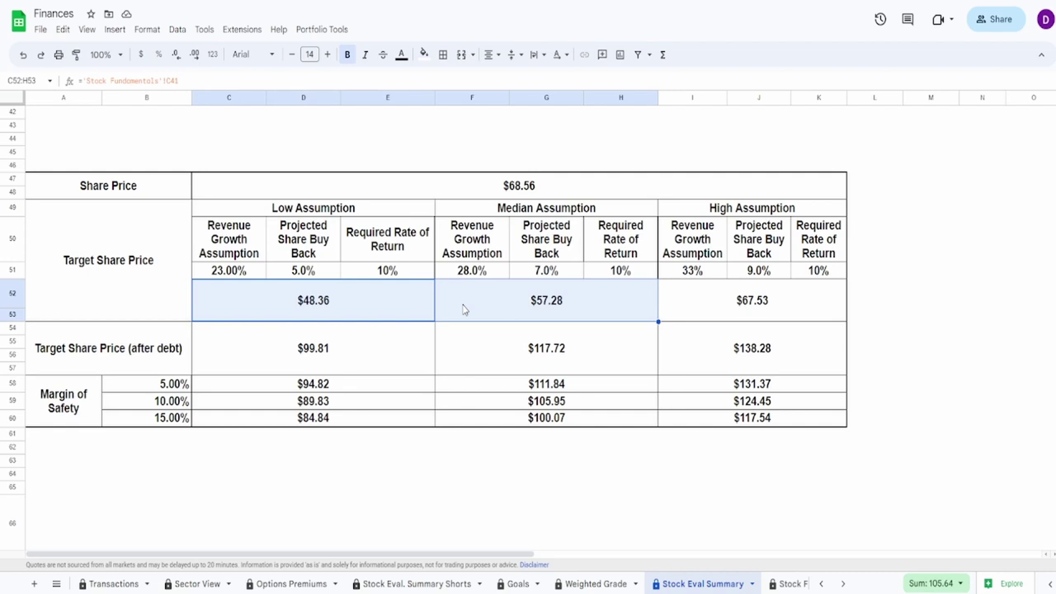
{"action": "left_click", "coordinate": [789, 312]}
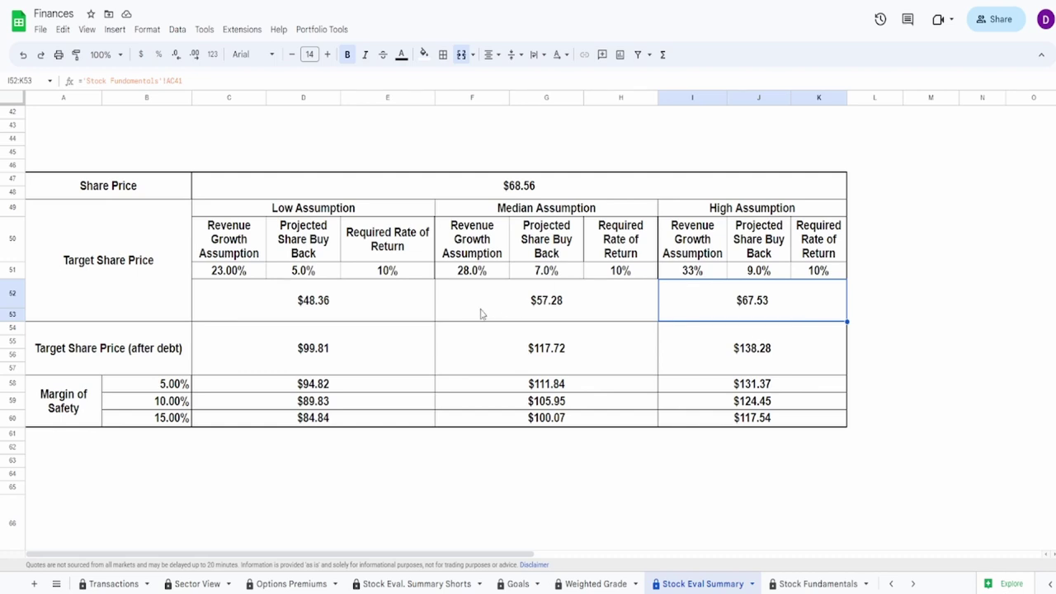
{"action": "left_click_drag", "start_coordinate": [361, 351], "coordinate": [734, 388]}
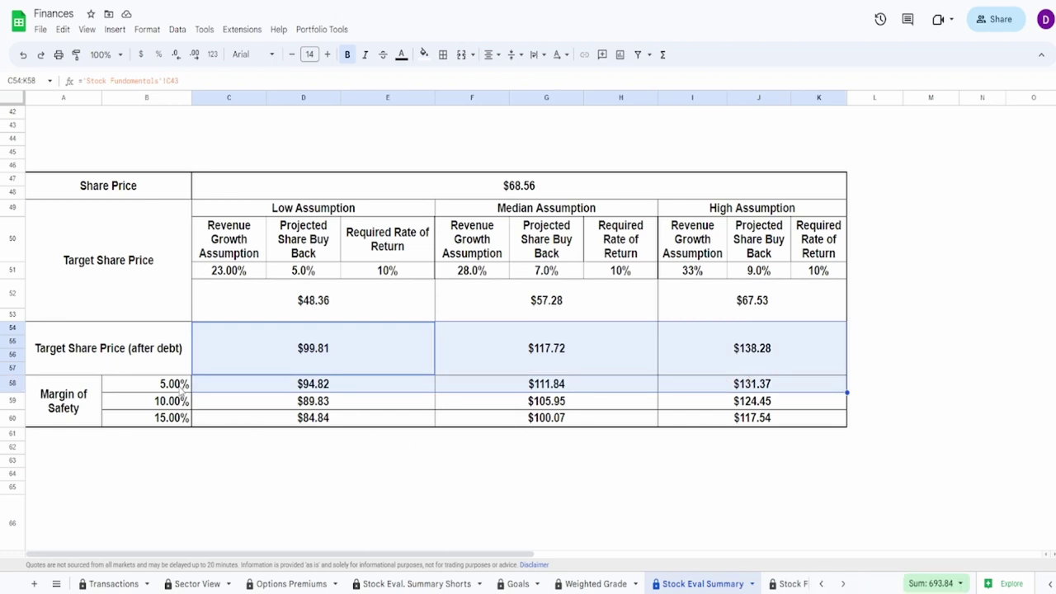
{"action": "left_click_drag", "start_coordinate": [182, 391], "coordinate": [183, 417]}
{"action": "left_click", "coordinate": [339, 419]}
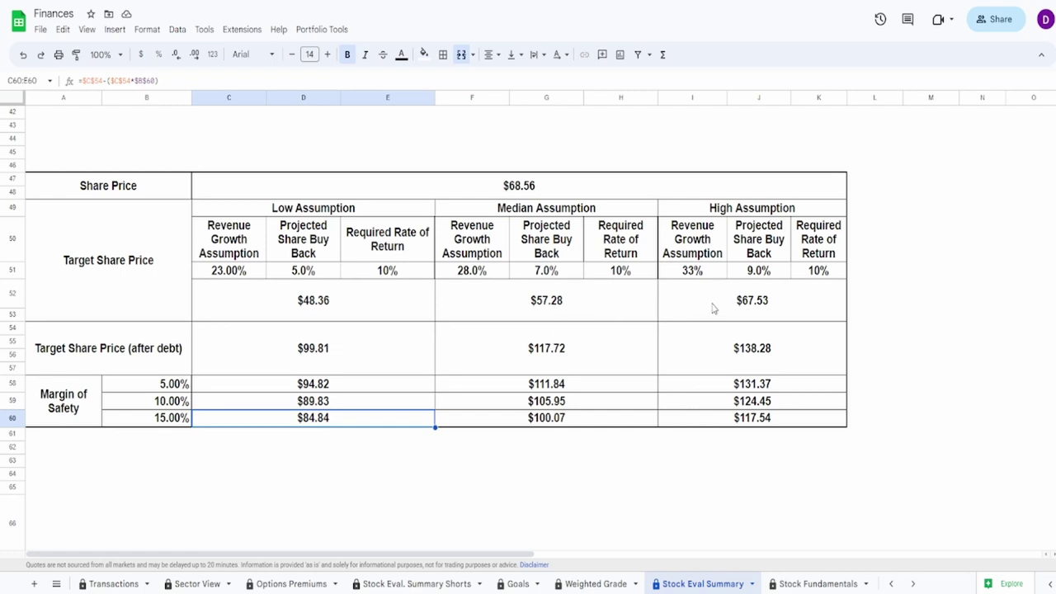
{"action": "left_click_drag", "start_coordinate": [702, 318], "coordinate": [696, 374]}
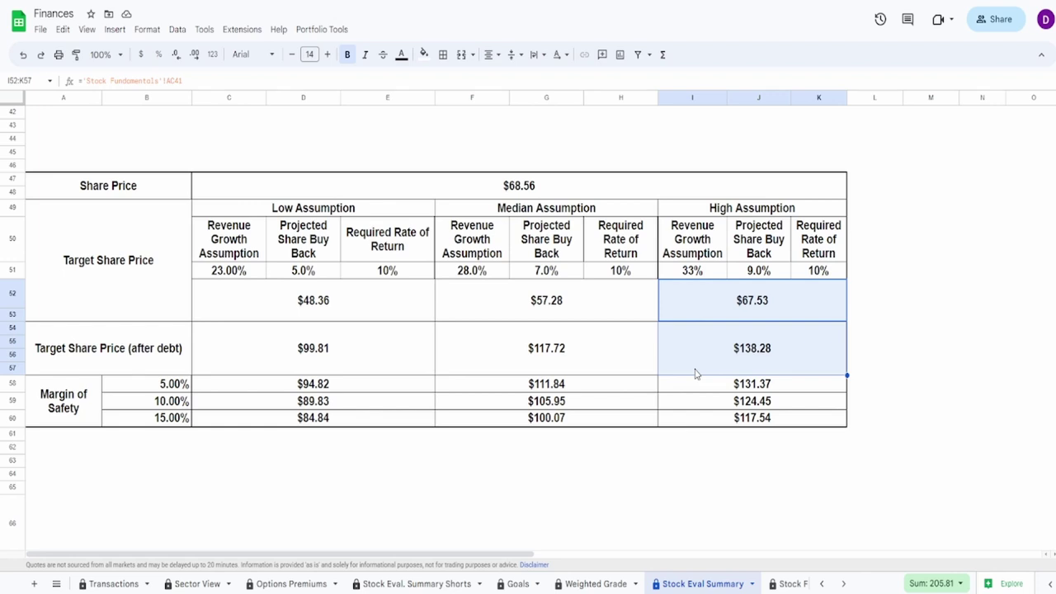
{"action": "left_click", "coordinate": [838, 276]}
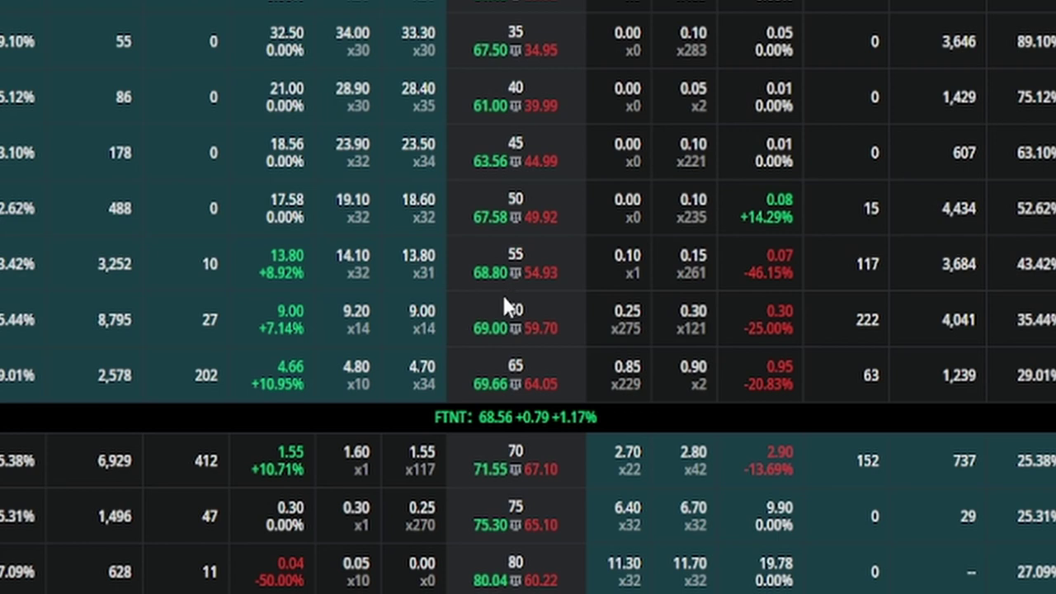
Select the 1.55 bid of the 70 strike call in the FTNT option chain and calculate (70 - 45) × 100 in Calculator.
{"action": "left_click", "coordinate": [425, 475]}
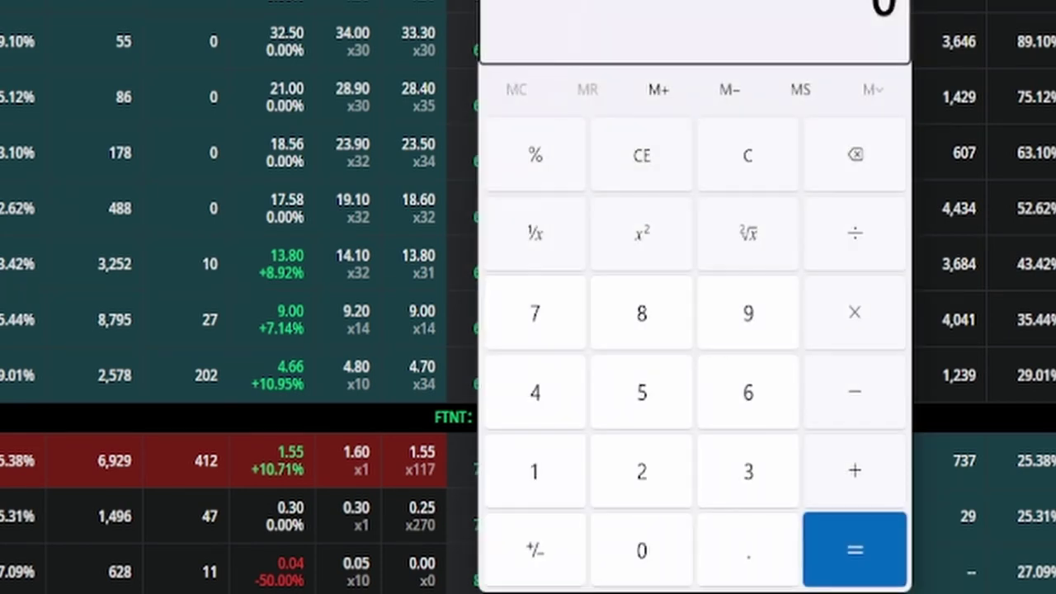
{"action": "left_click_drag", "start_coordinate": [718, 0], "coordinate": [537, 9]}
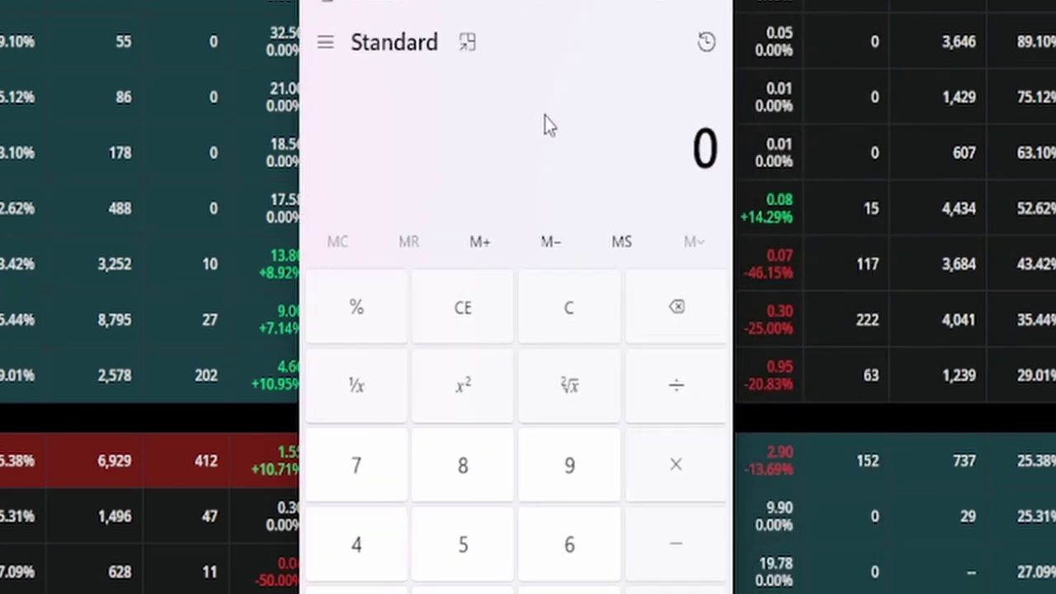
{"action": "type", "text": "70"}
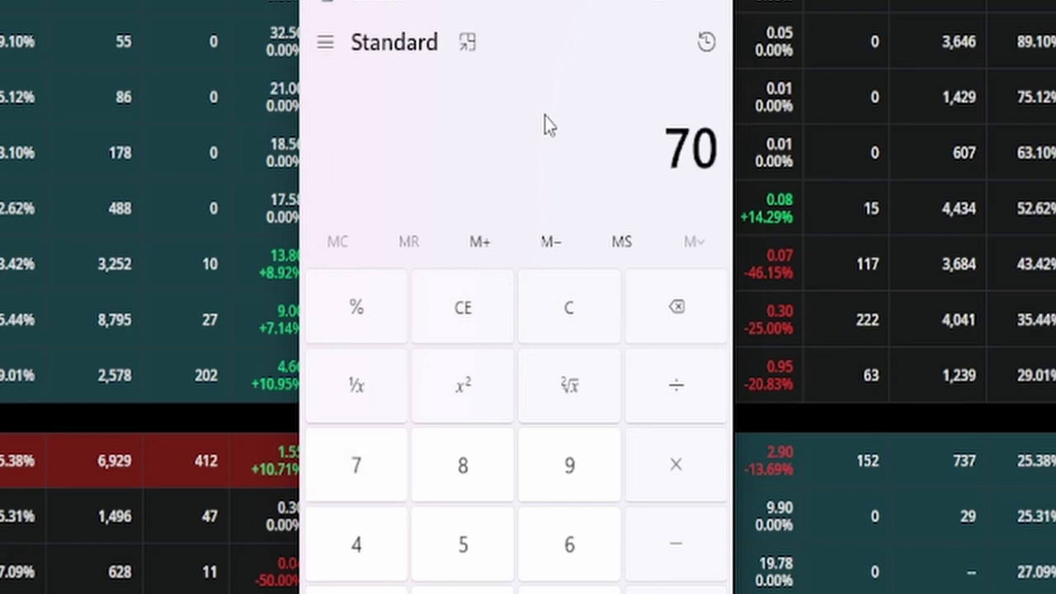
{"action": "key", "text": "minus"}
{"action": "type", "text": "45"}
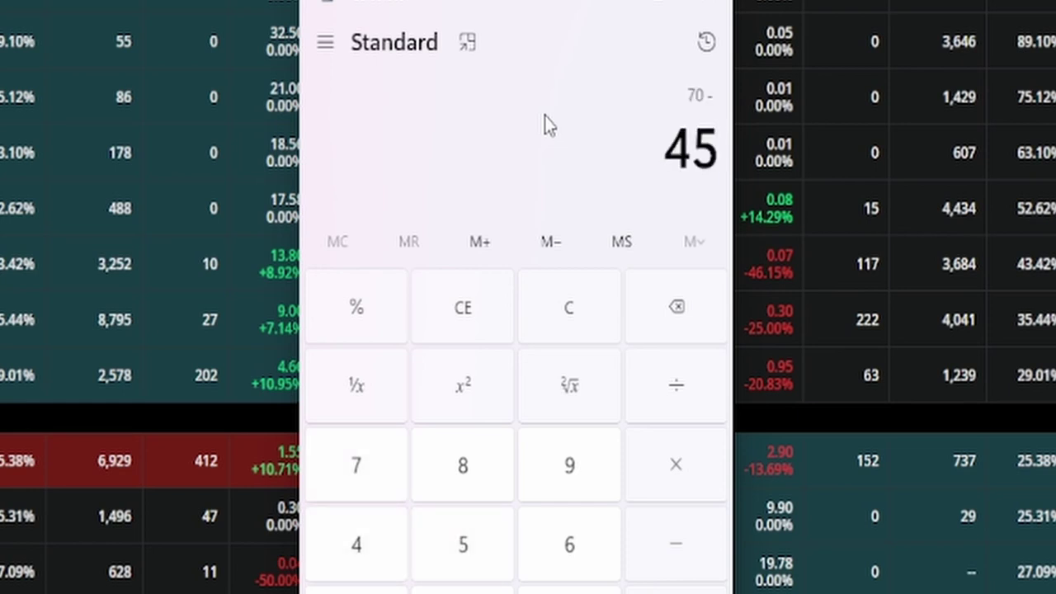
{"action": "key", "text": "Return"}
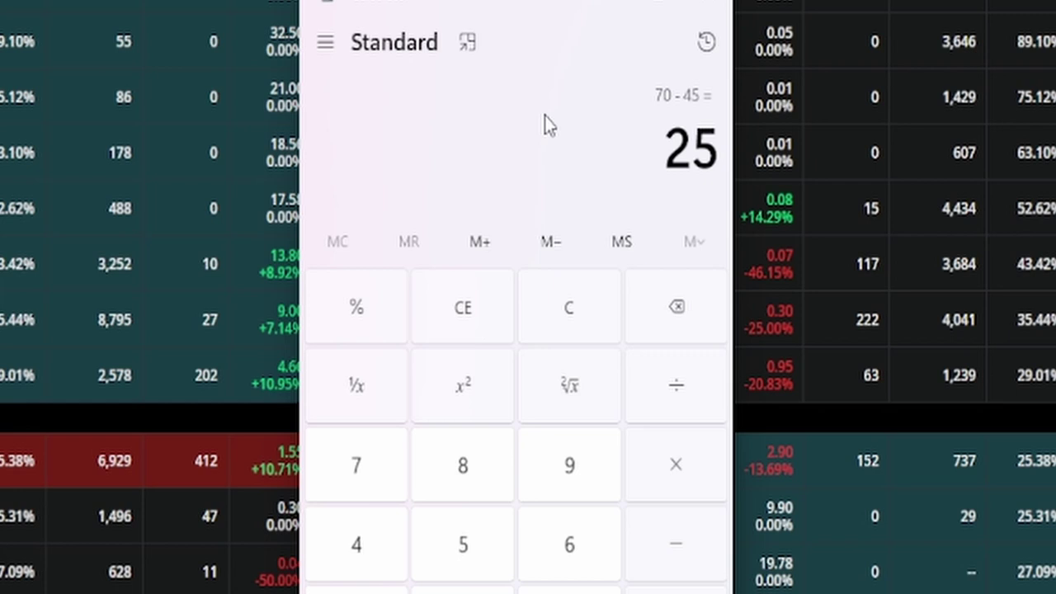
{"action": "key", "text": "asterisk"}
{"action": "type", "text": "100"}
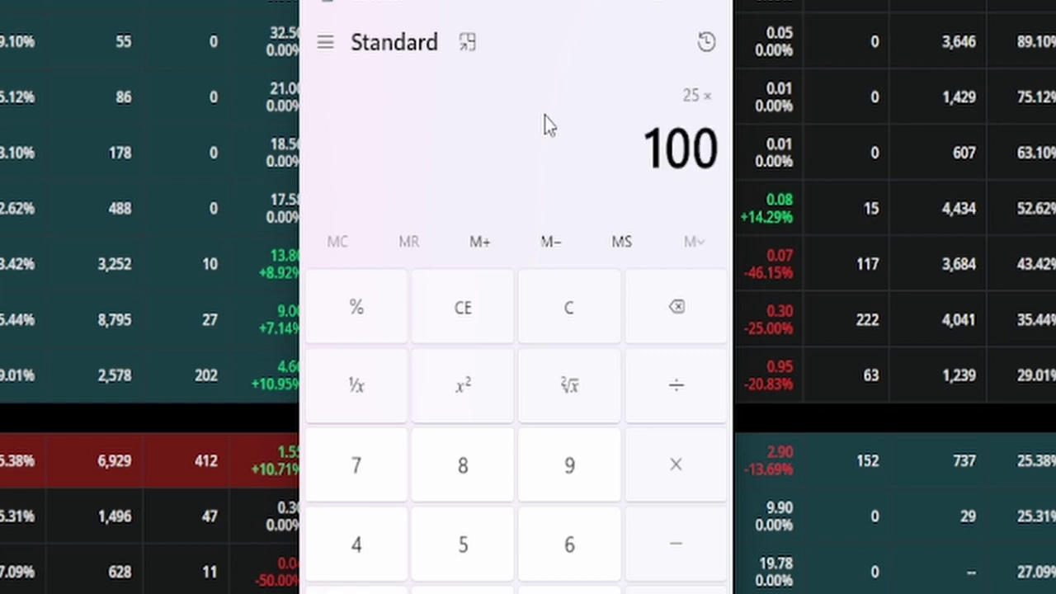
{"action": "key", "text": "Return"}
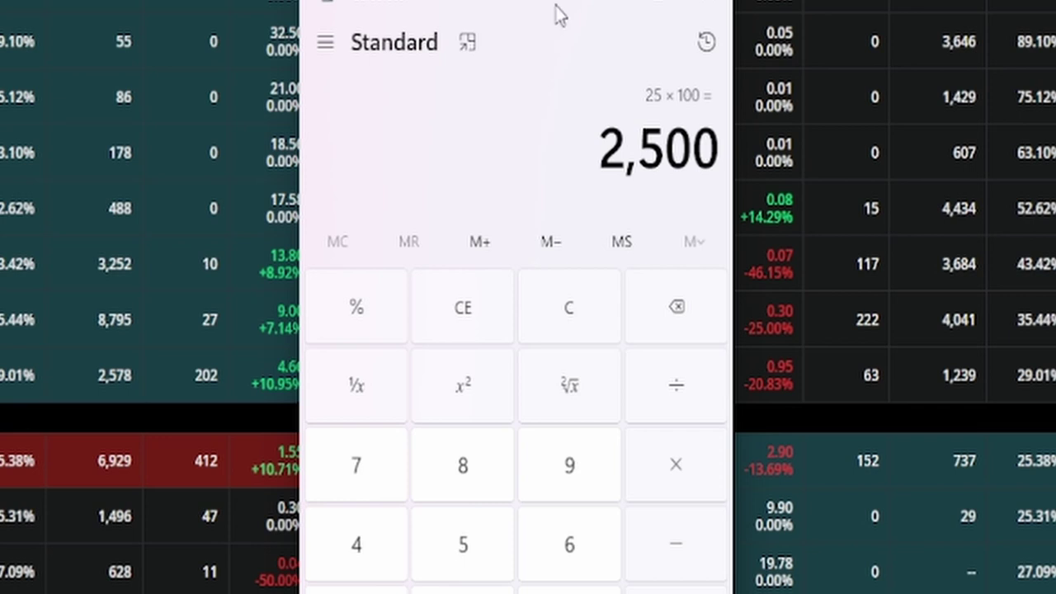
Add the 155 option premium to the calculated share gain in Calculator.
{"action": "left_click_drag", "start_coordinate": [500, 19], "coordinate": [814, 1]}
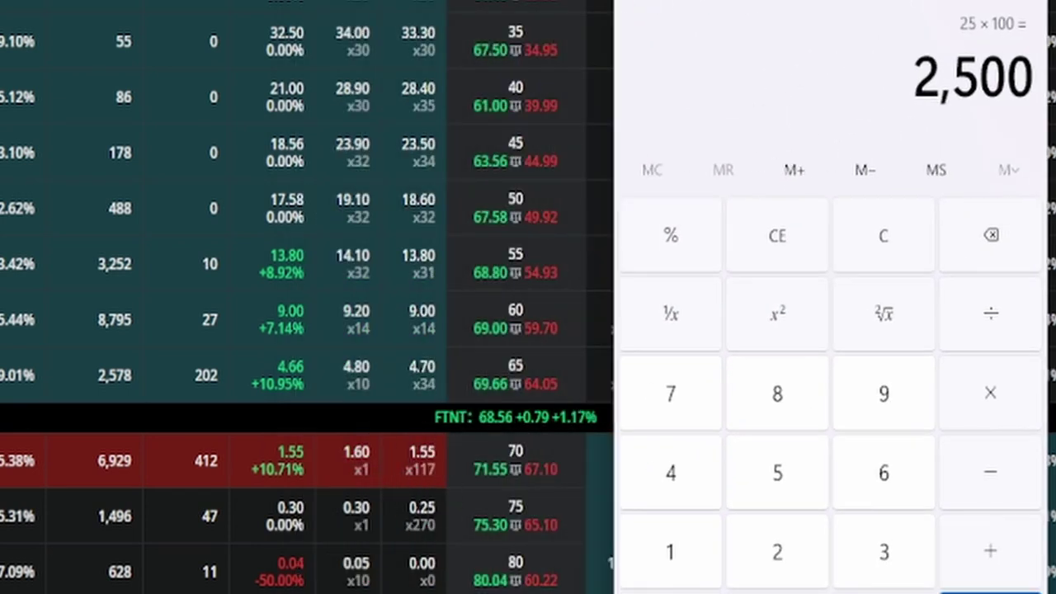
{"action": "left_click_drag", "start_coordinate": [814, 0], "coordinate": [505, 50]}
{"action": "key", "text": "plus"}
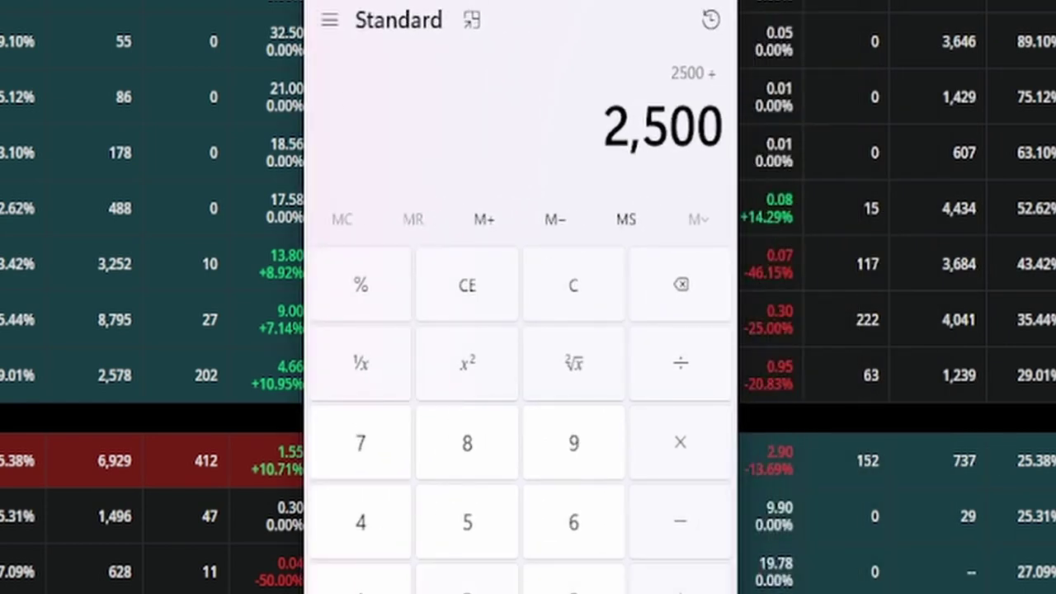
{"action": "type", "text": "155"}
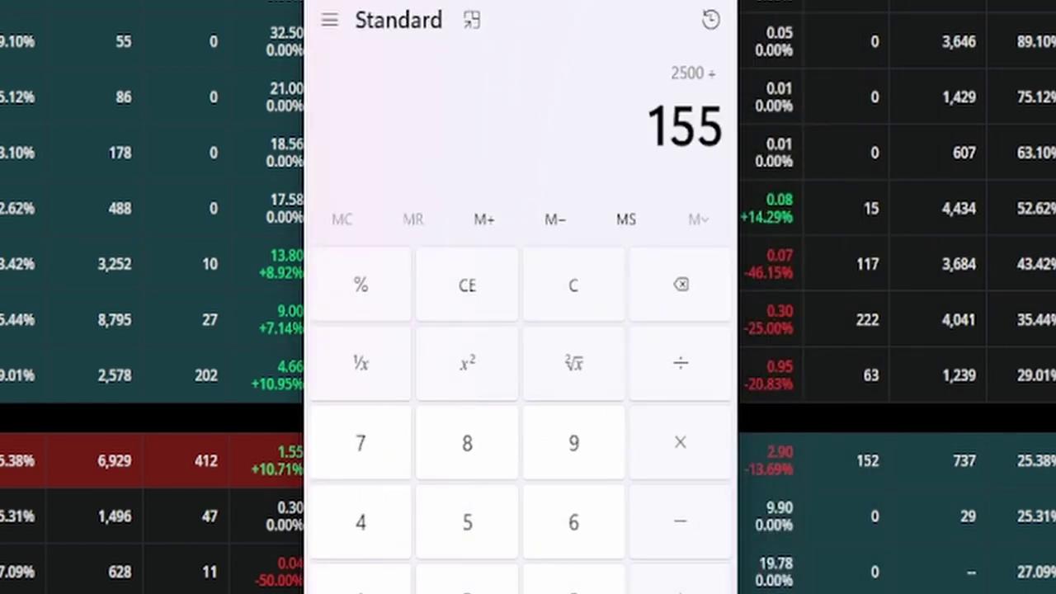
{"action": "key", "text": "Return"}
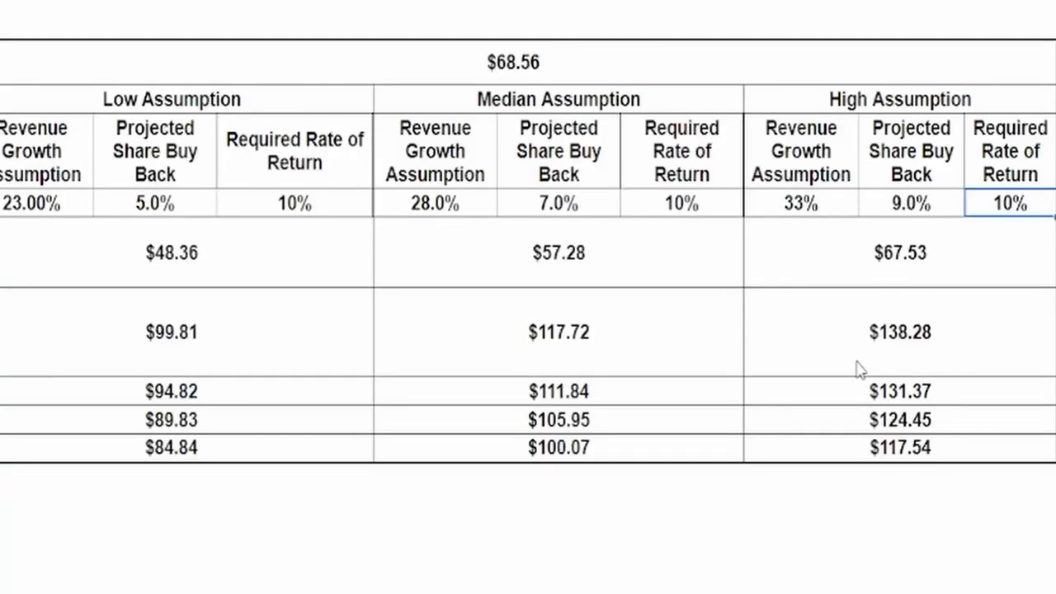
Check the High after-debt target price in the spreadsheet, calculate (135 - 45) × 100 in Calculator, and minimize it to show the option chain.
{"action": "left_click", "coordinate": [848, 363]}
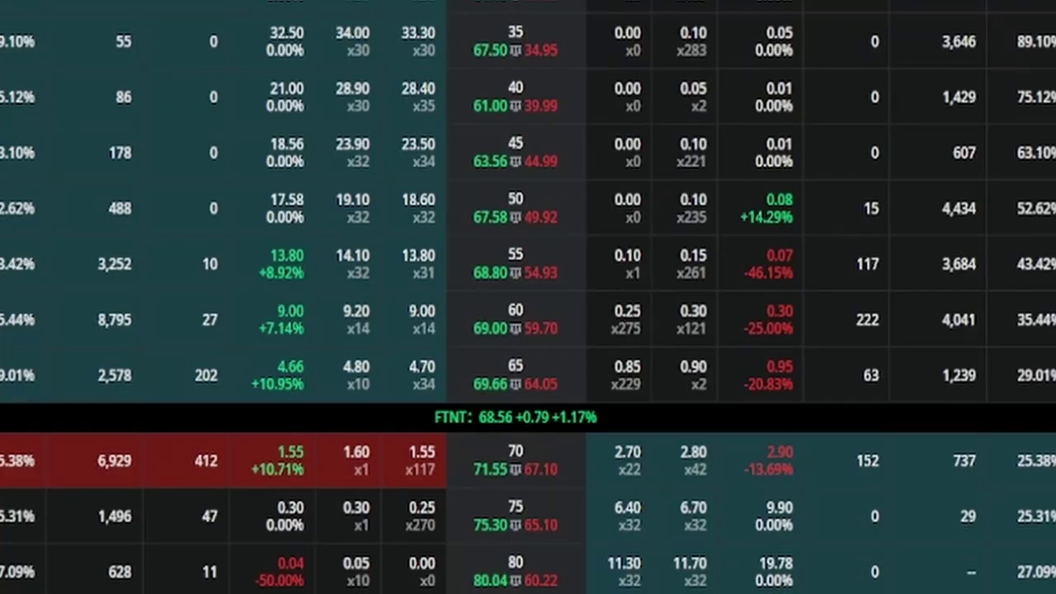
{"action": "key", "text": "alt+Tab"}
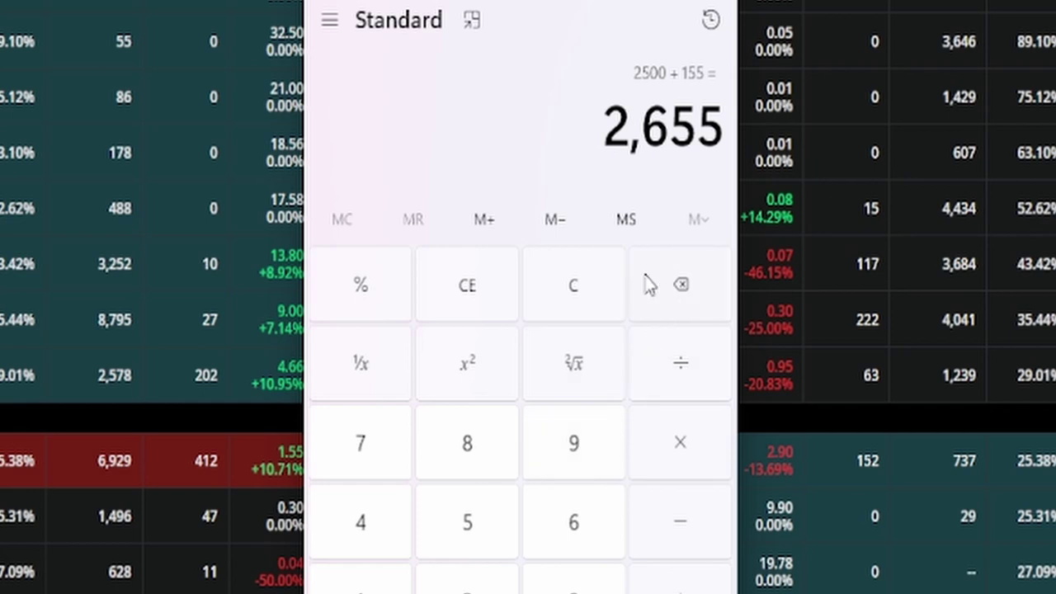
{"action": "left_click", "coordinate": [484, 290]}
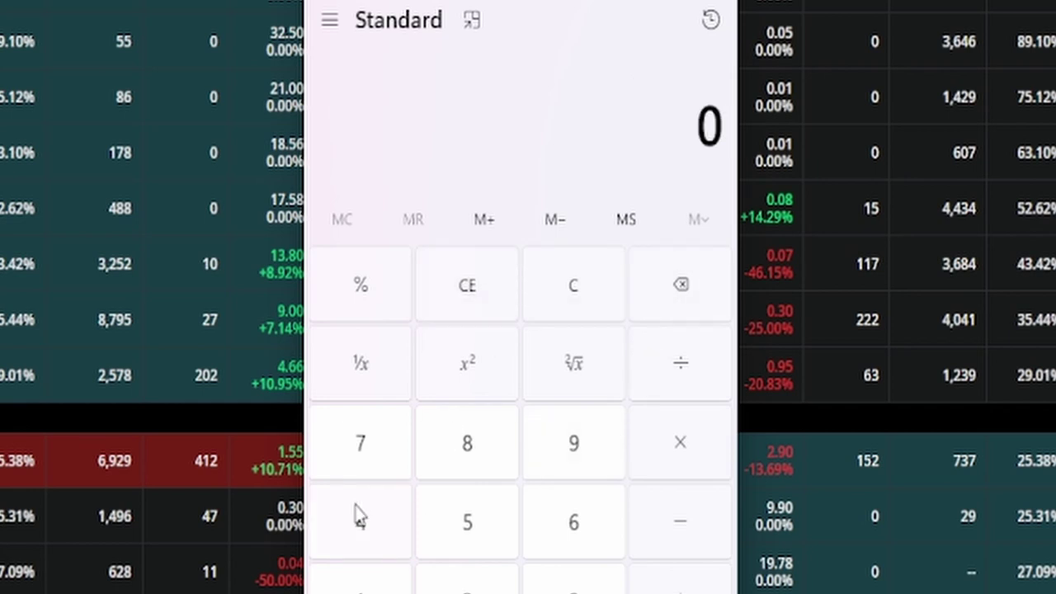
{"action": "type", "text": "135"}
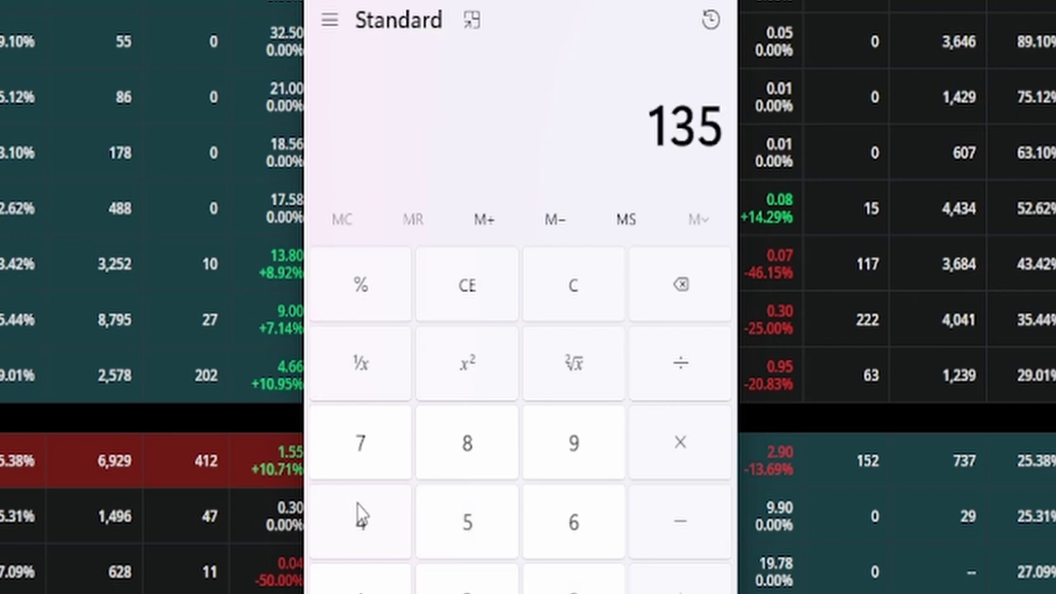
{"action": "type", "text": " - 45"}
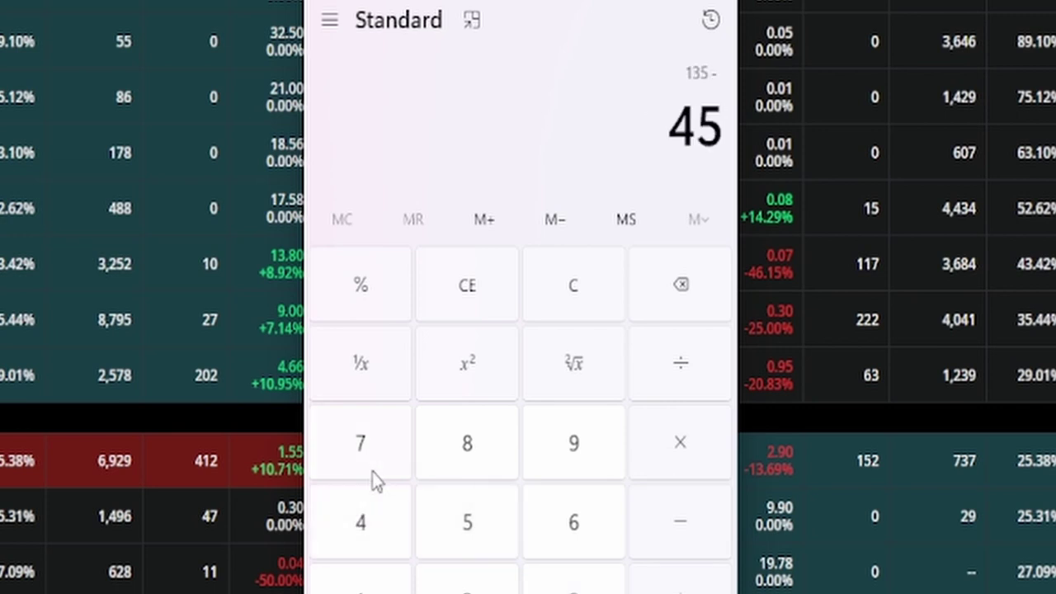
{"action": "key", "text": "Return"}
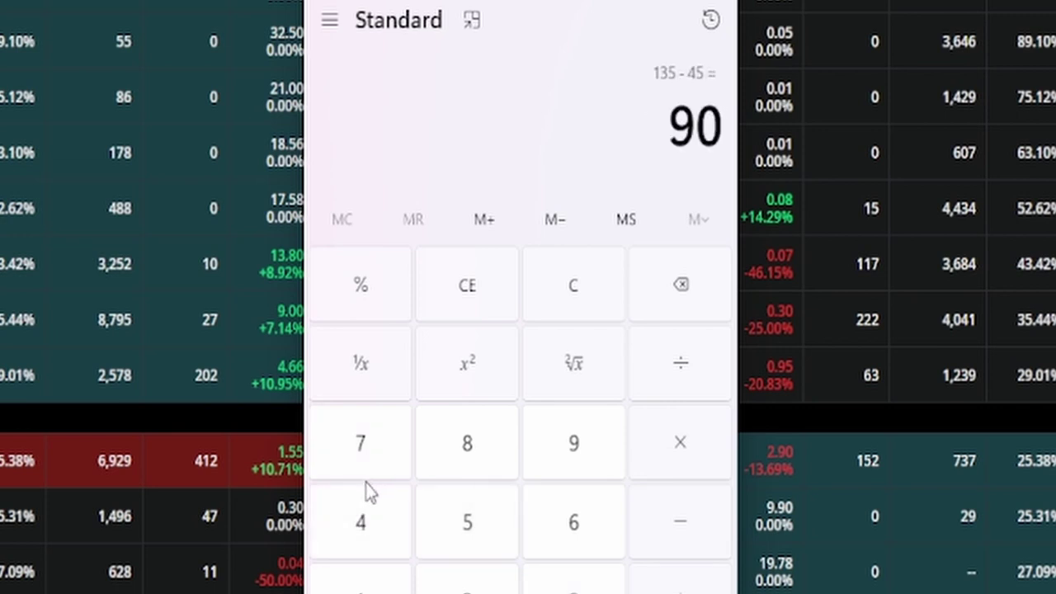
{"action": "key", "text": "asterisk"}
{"action": "type", "text": "100"}
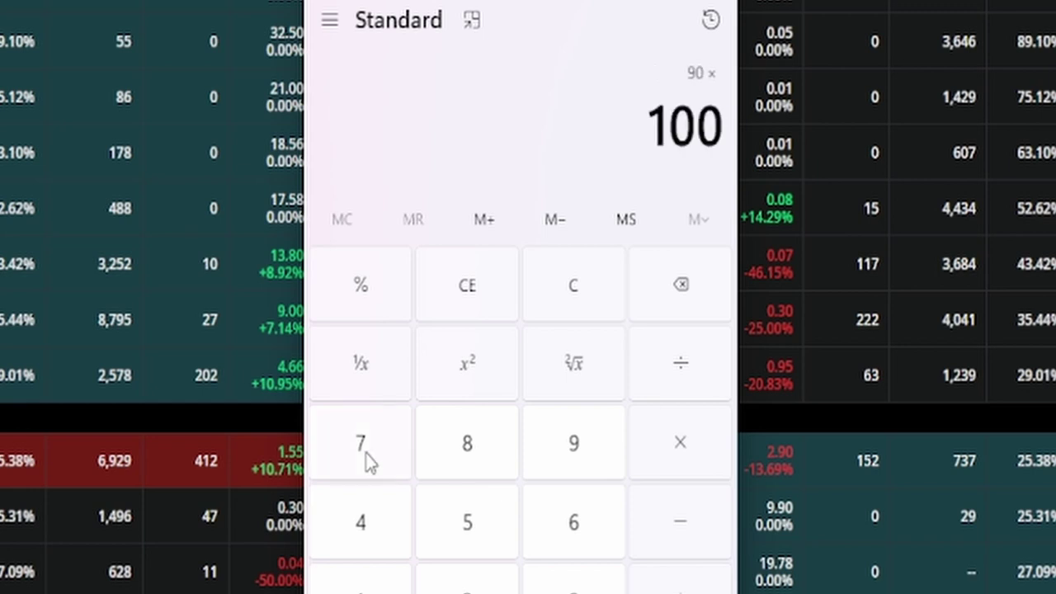
{"action": "key", "text": "Return"}
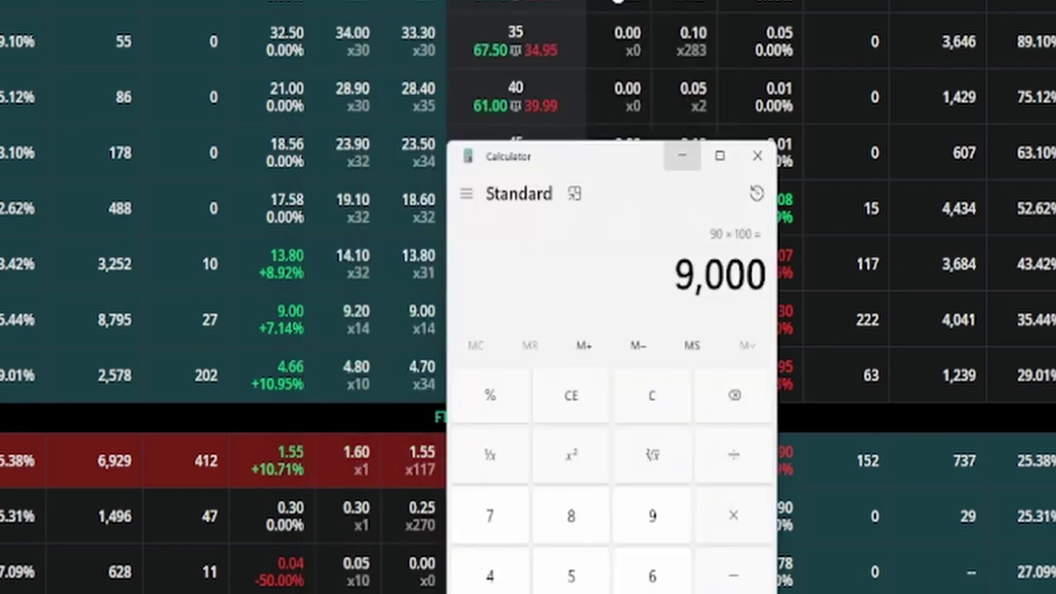
{"action": "left_click", "coordinate": [681, 155]}
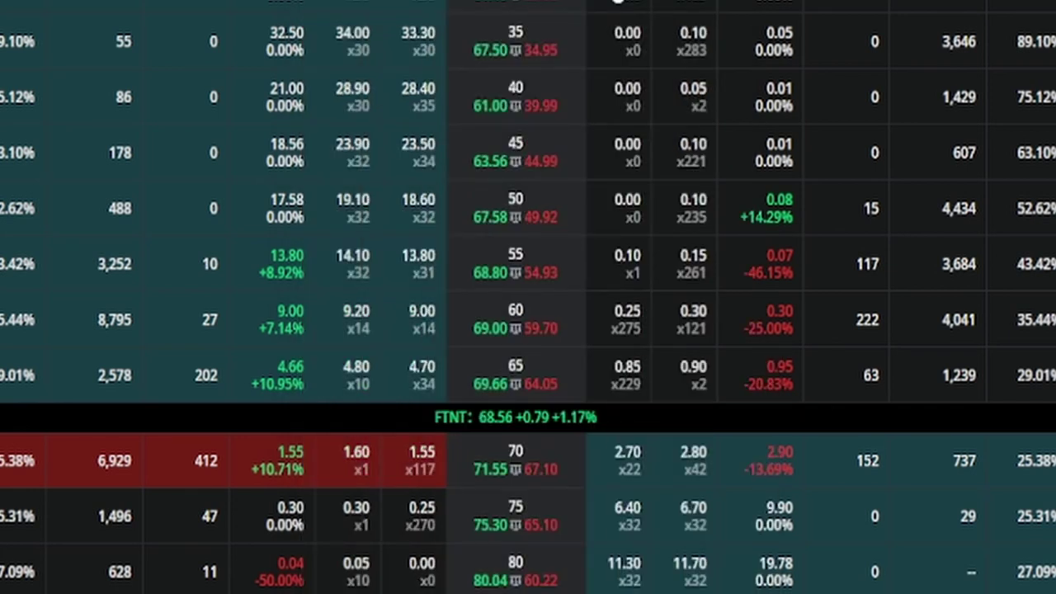